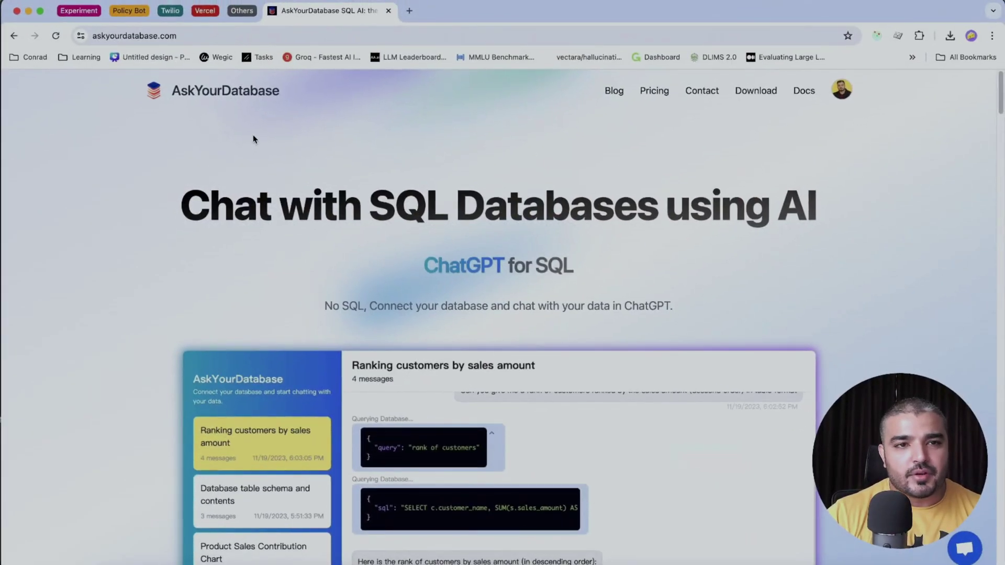
Step: Review the AskYourDatabase homepage, from the headline through the Business Intelligence, Data Visualization, Schema design & migration and Customer-facing Chatbot sections
drag(182, 207, 836, 204)
click(856, 231)
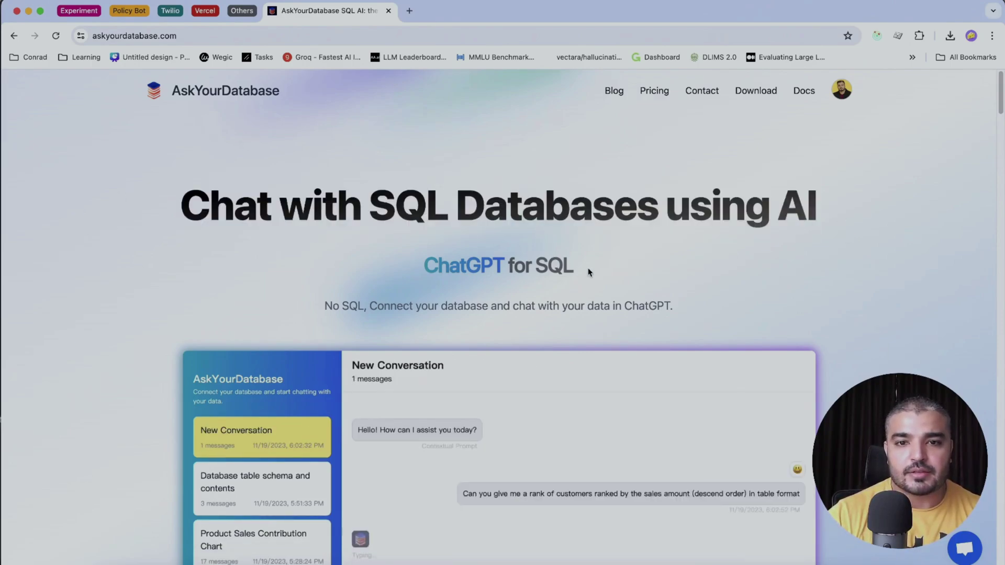
drag(590, 272, 352, 251)
click(353, 254)
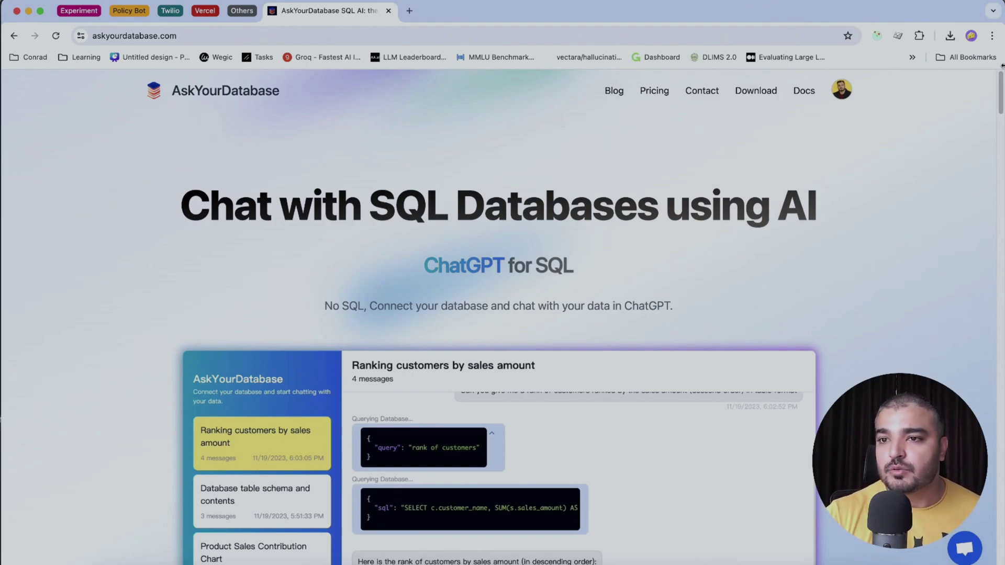
scroll(1001, 98, down, 2)
drag(1001, 97, 1002, 110)
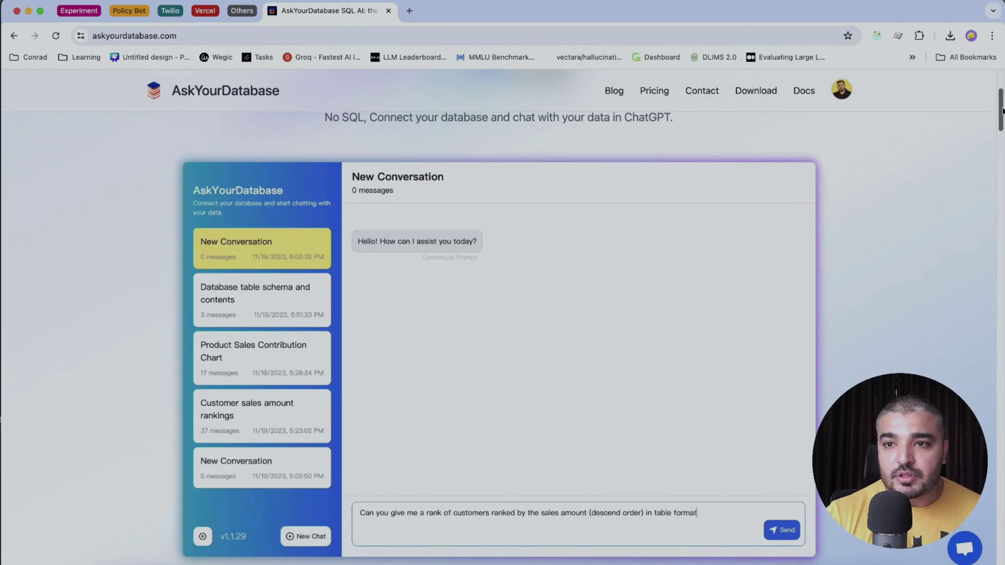
drag(1001, 112, 1001, 175)
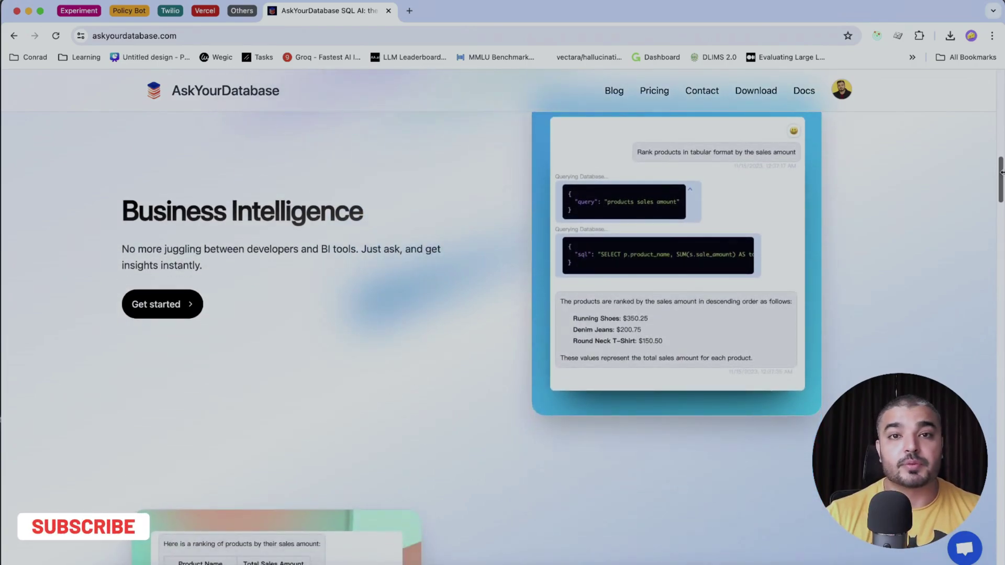
drag(1001, 173, 1000, 210)
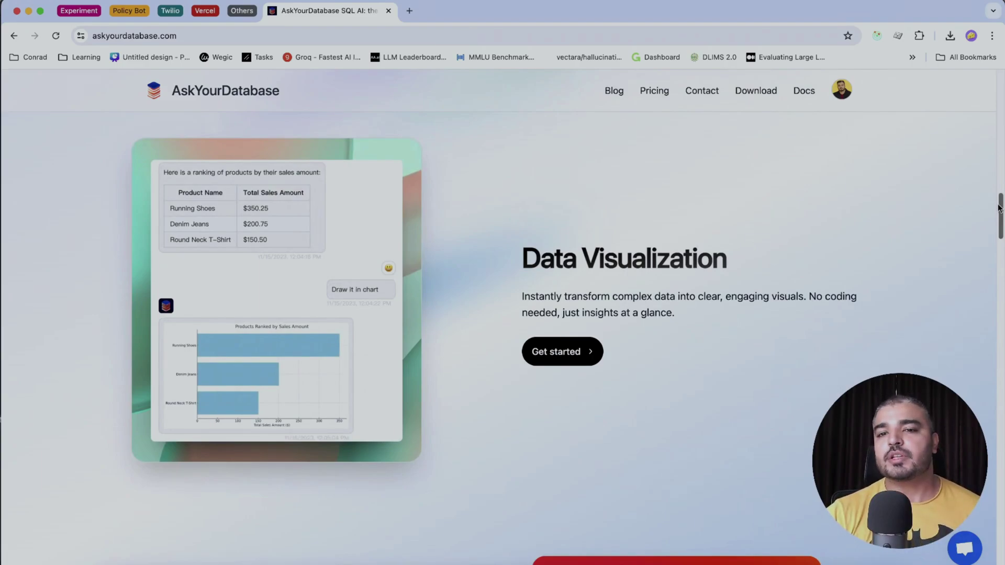
drag(1001, 211, 1002, 249)
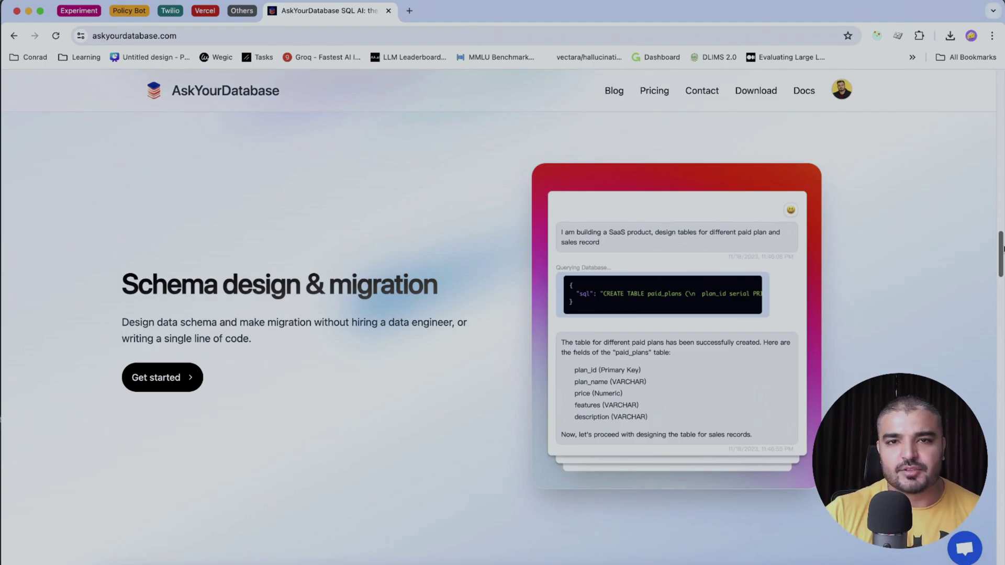
drag(1002, 249, 1001, 252)
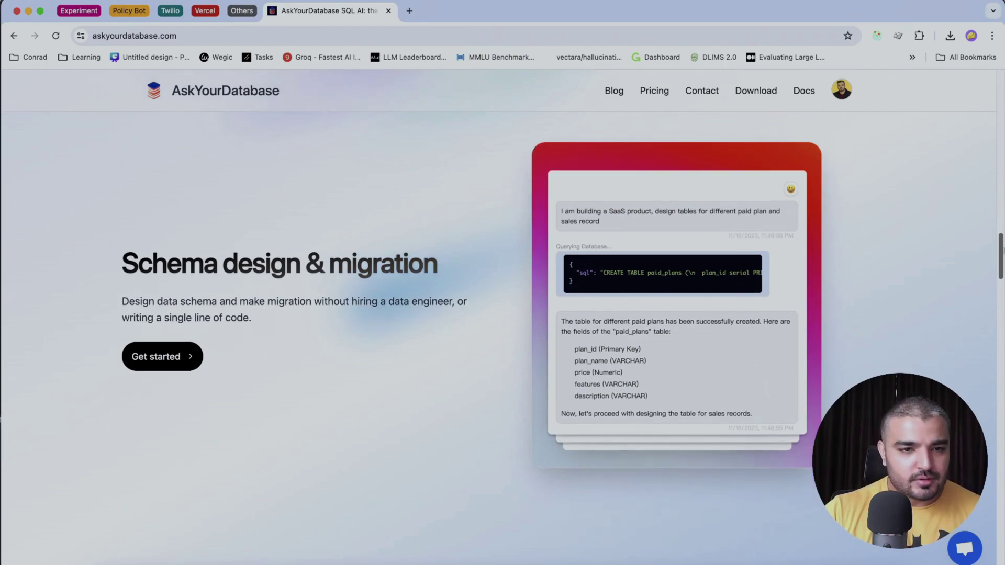
scroll(502, 314, down, 10)
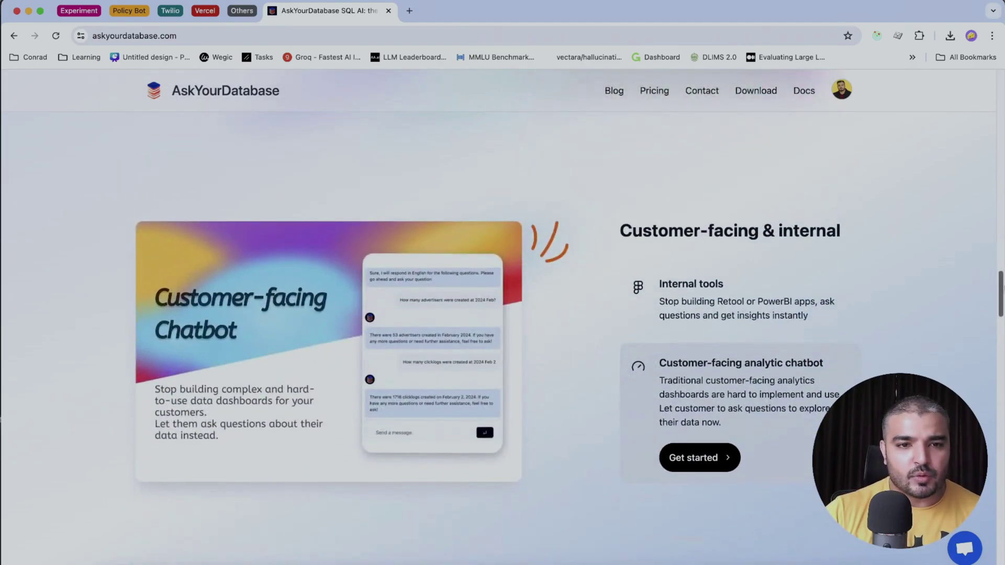
scroll(486, 314, down, 1)
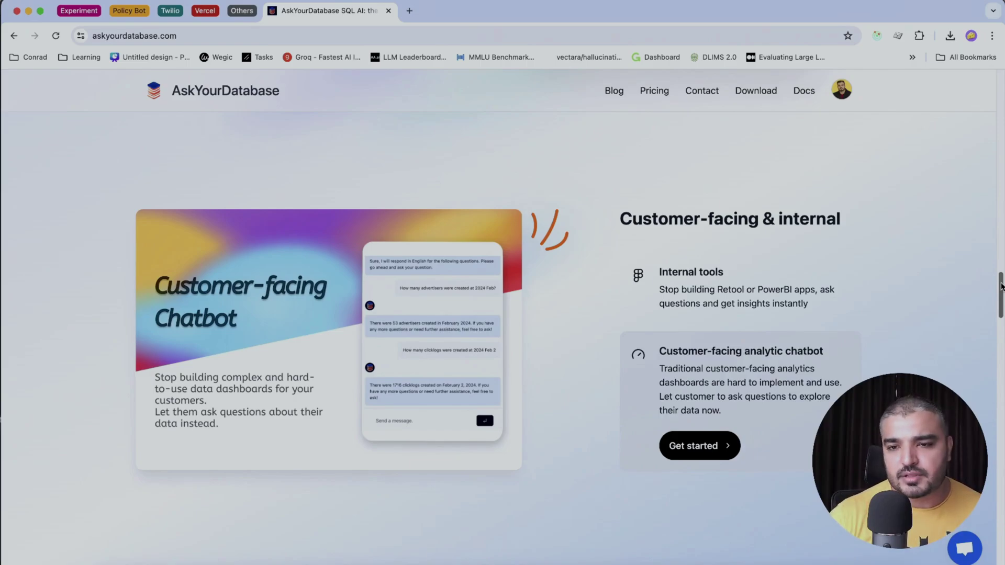
scroll(1001, 287, up, 15)
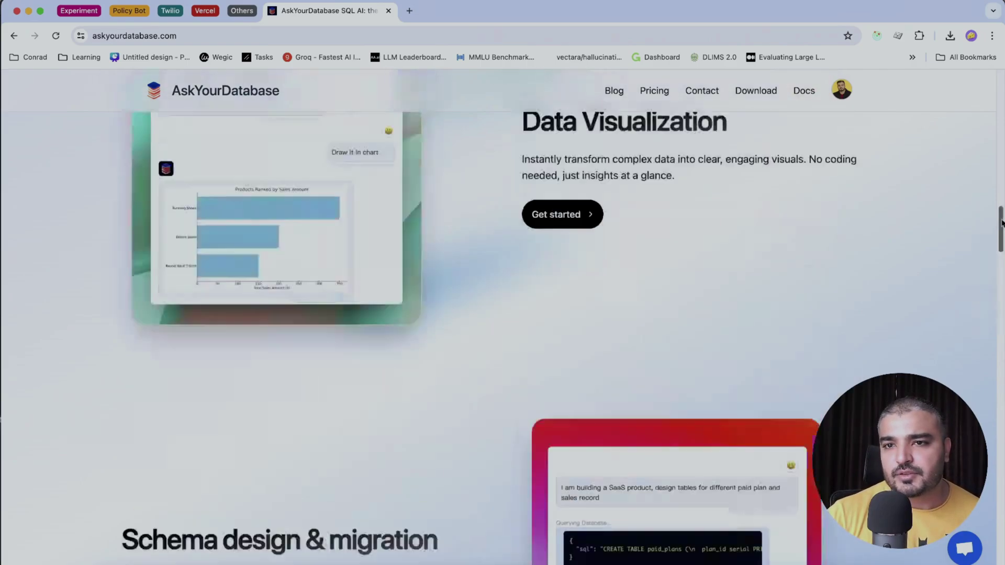
Step: Open the Download page and review the Chatbot vs Desktop App comparison
click(750, 92)
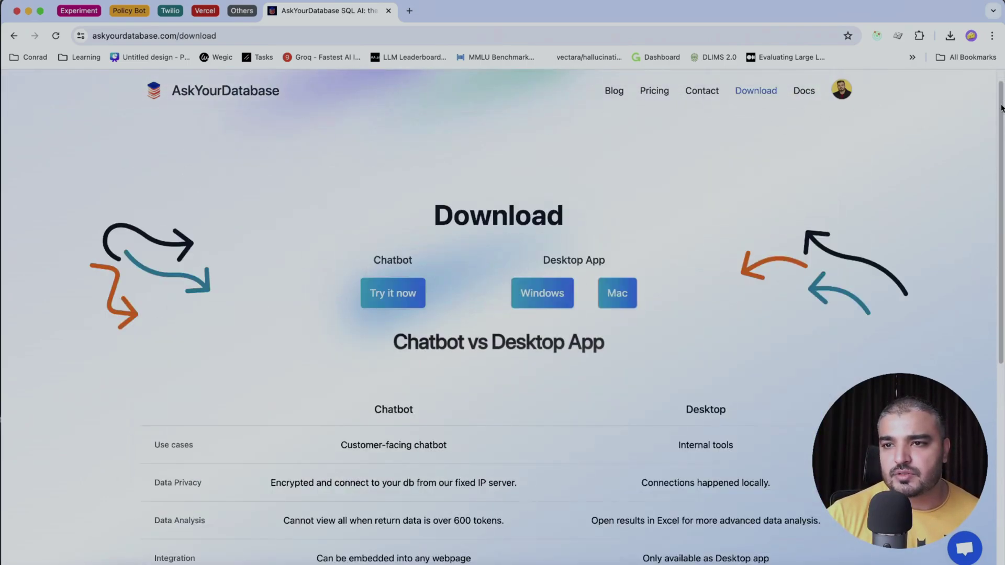
scroll(502, 314, down, 3)
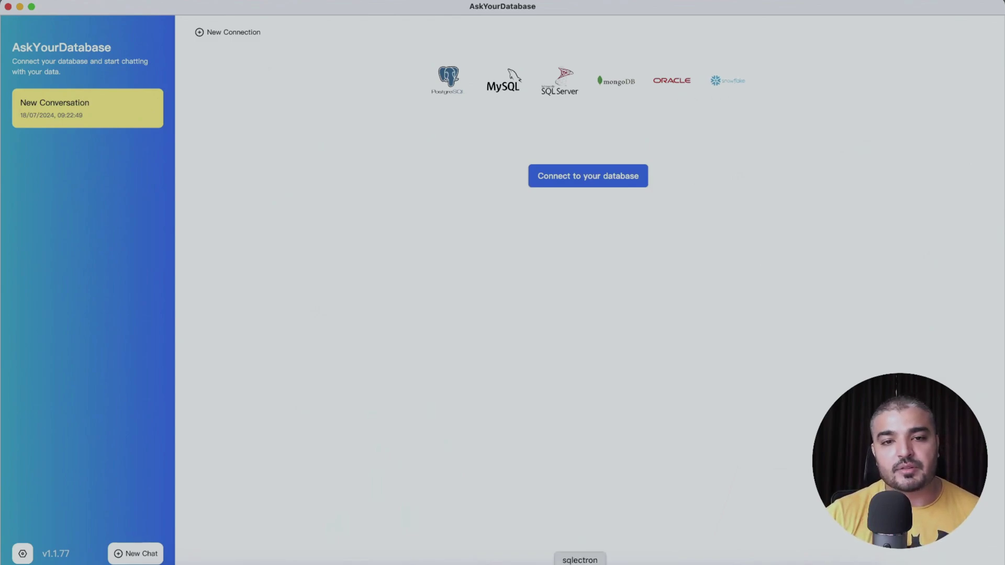
Step: Switch to Sqlectron and view the records of the customers and payments tables in classicmodels
click(579, 563)
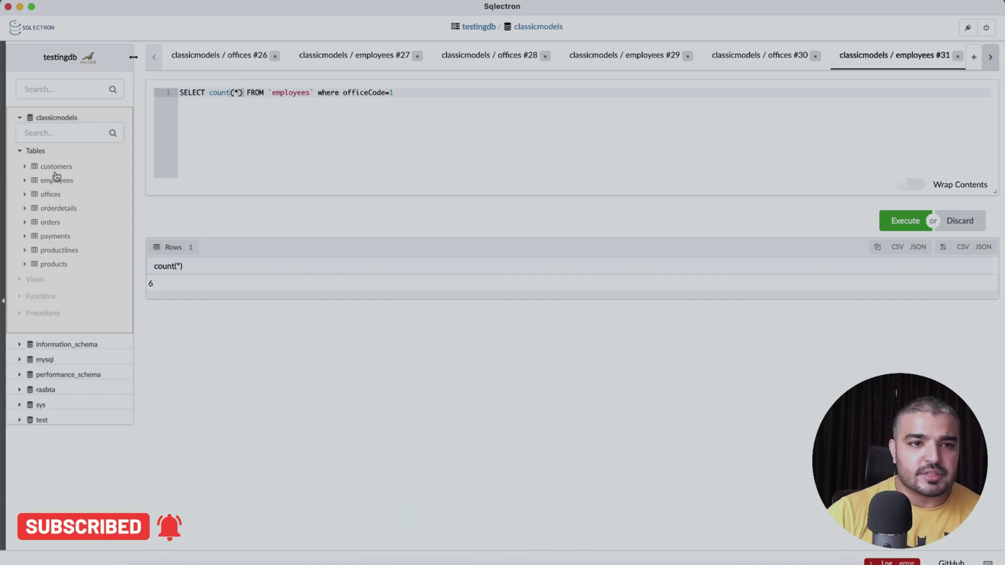
click(56, 167)
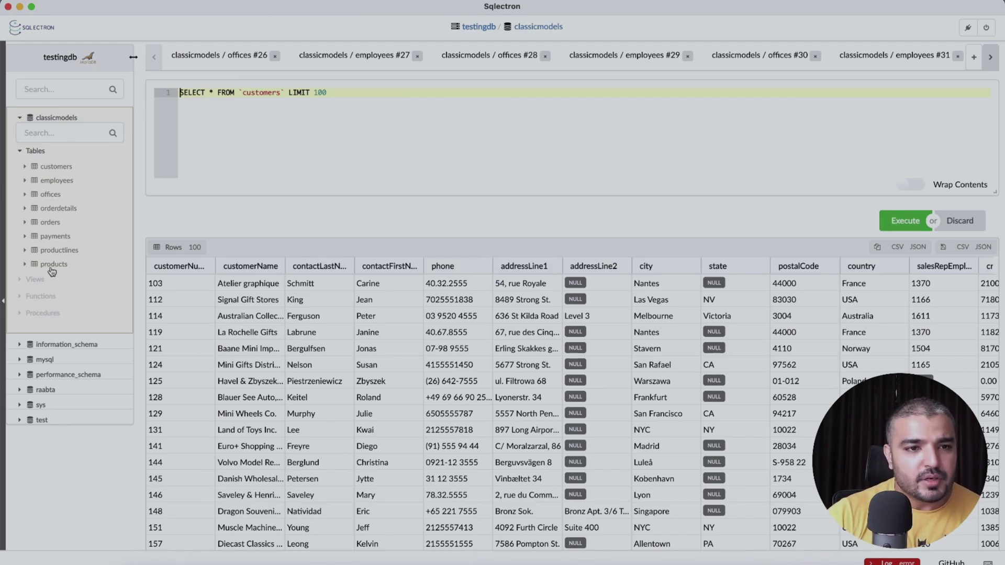
click(56, 237)
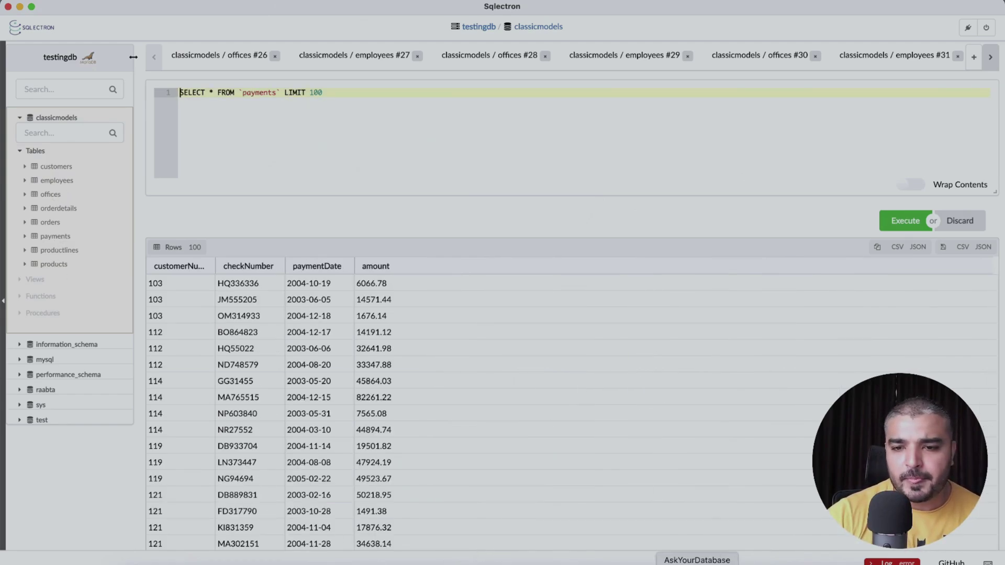
Step: Switch to AskYourDatabase and connect it to the classicmodels MySQL database on localhost, pasting the connection string that contains the database password
click(697, 563)
click(599, 177)
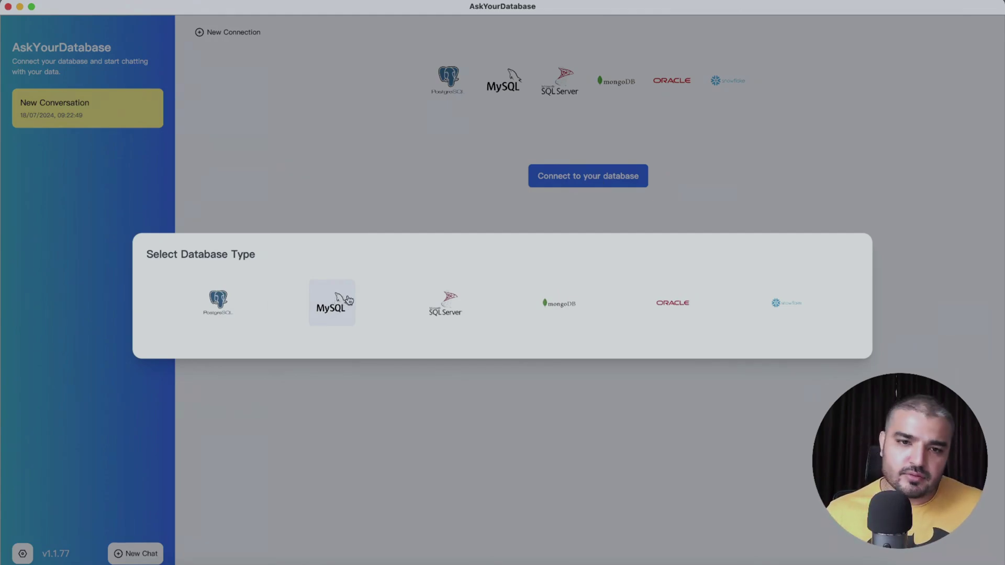
click(348, 300)
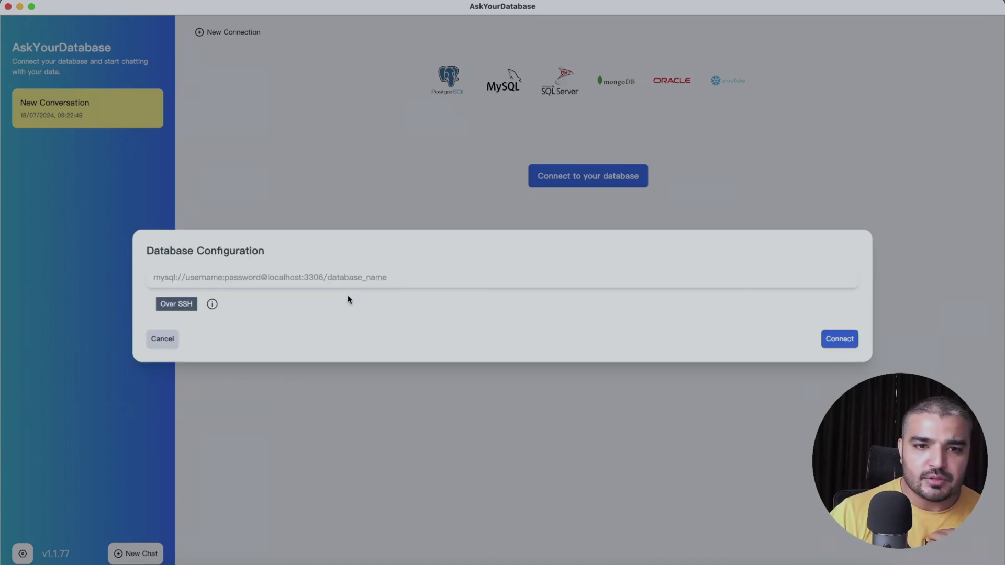
click(160, 277)
key(super+v)
click(826, 342)
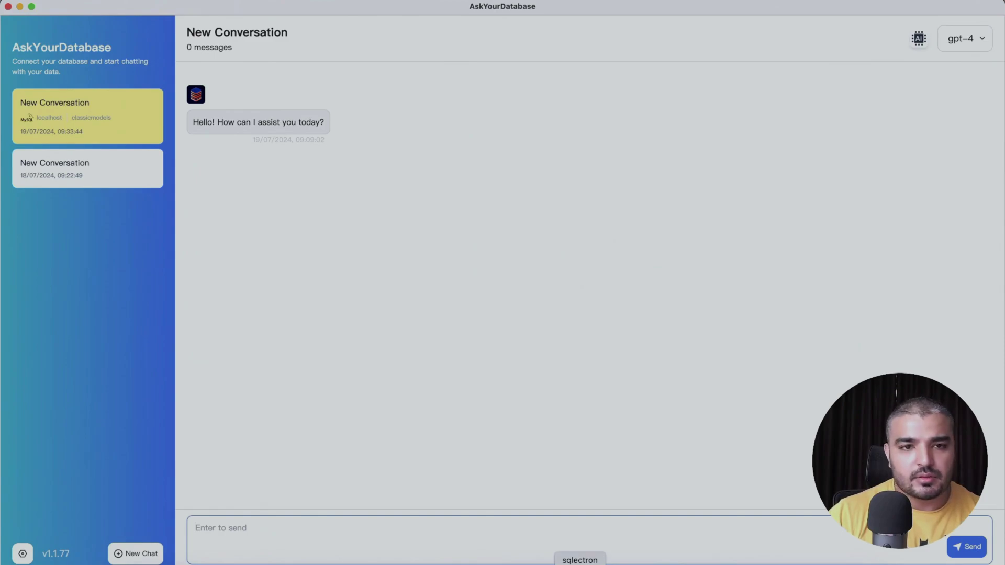
Step: Switch to Sqlectron, open the customers table, and run the query SELECT count(*) FROM `customers` without a row limit
click(580, 564)
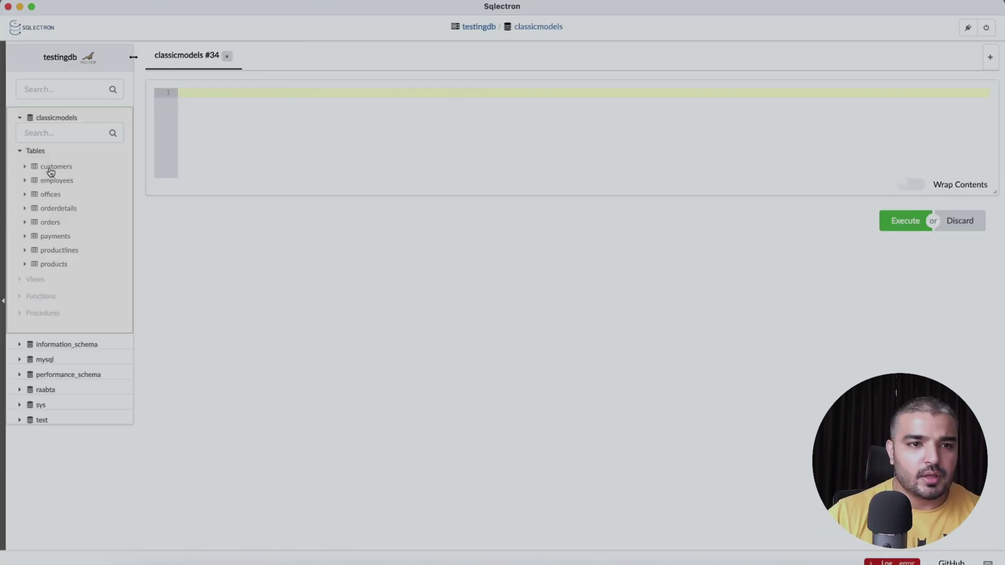
click(54, 167)
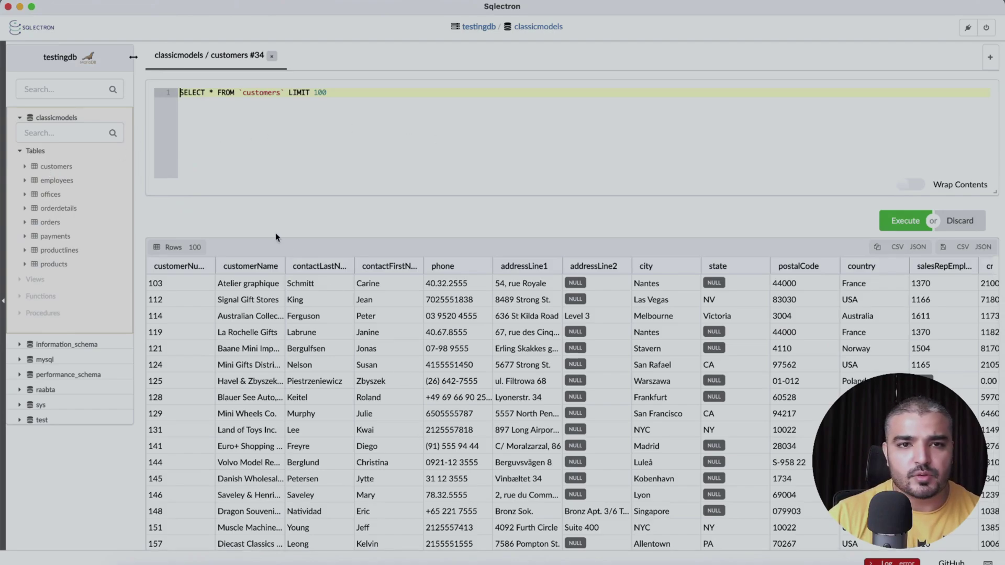
click(211, 93)
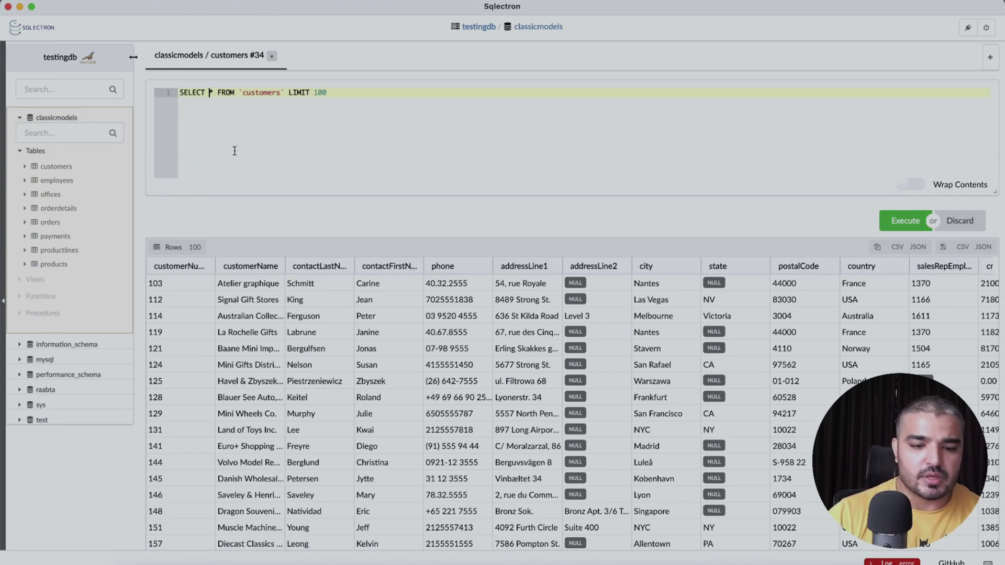
text(count()
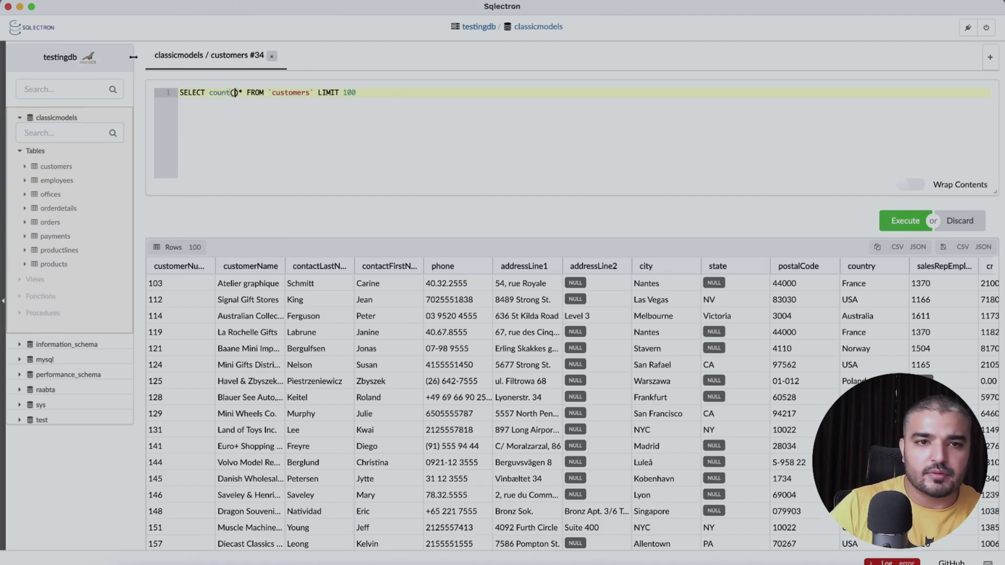
key(Delete)
key(Right)
text())
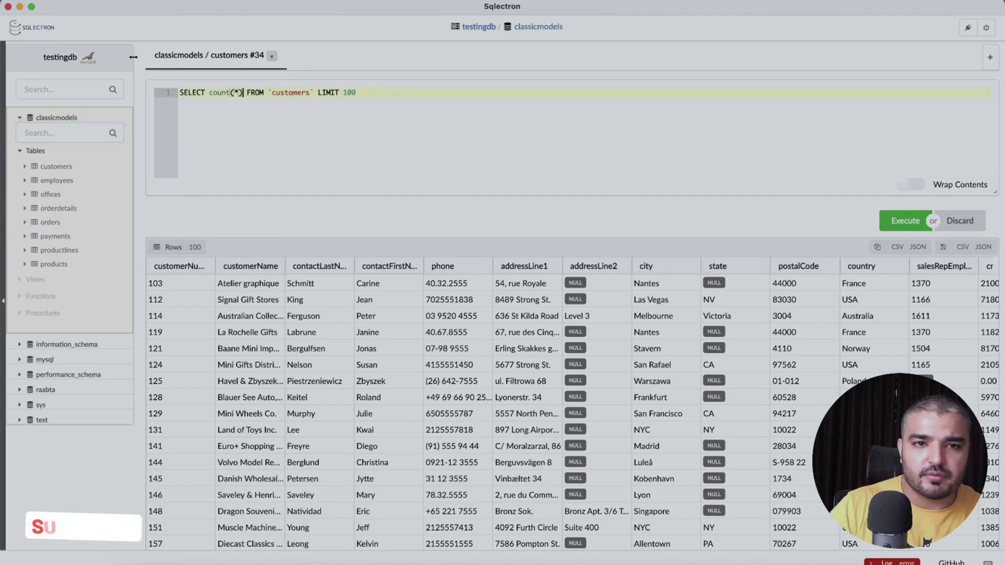
drag(314, 93, 357, 93)
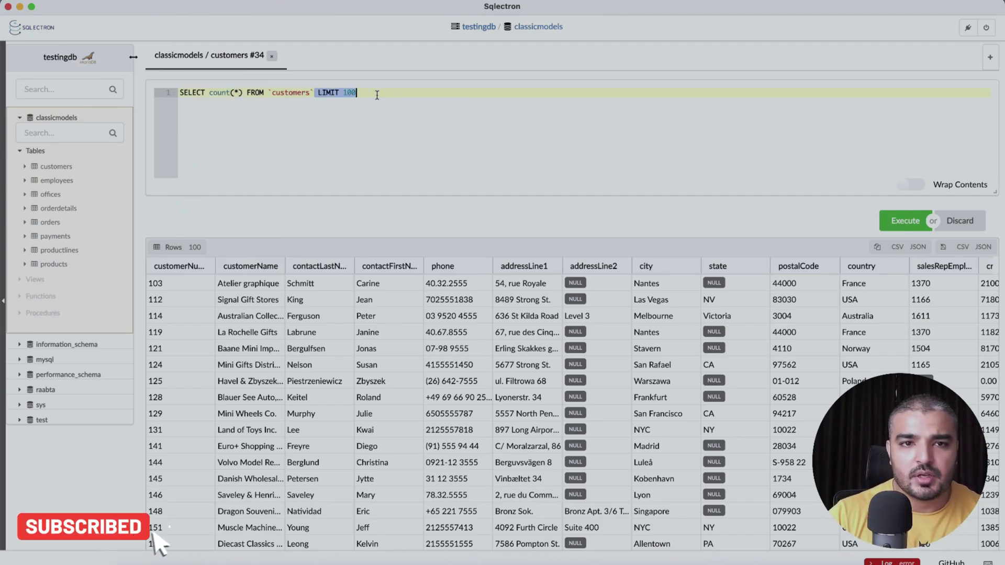
key(BackSpace)
click(905, 220)
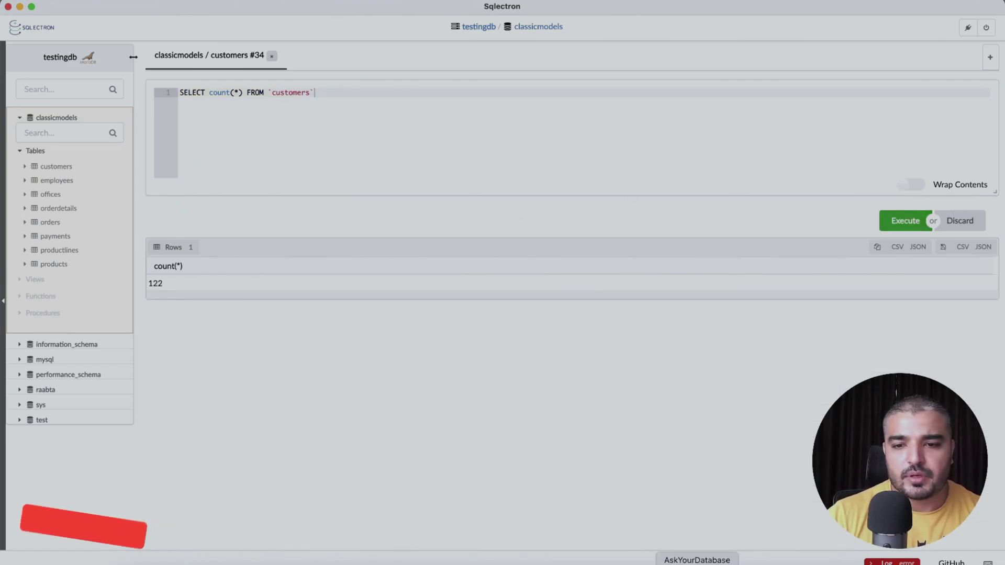
Step: Switch to AskYourDatabase and send the question "what is the total count of customers"
click(635, 561)
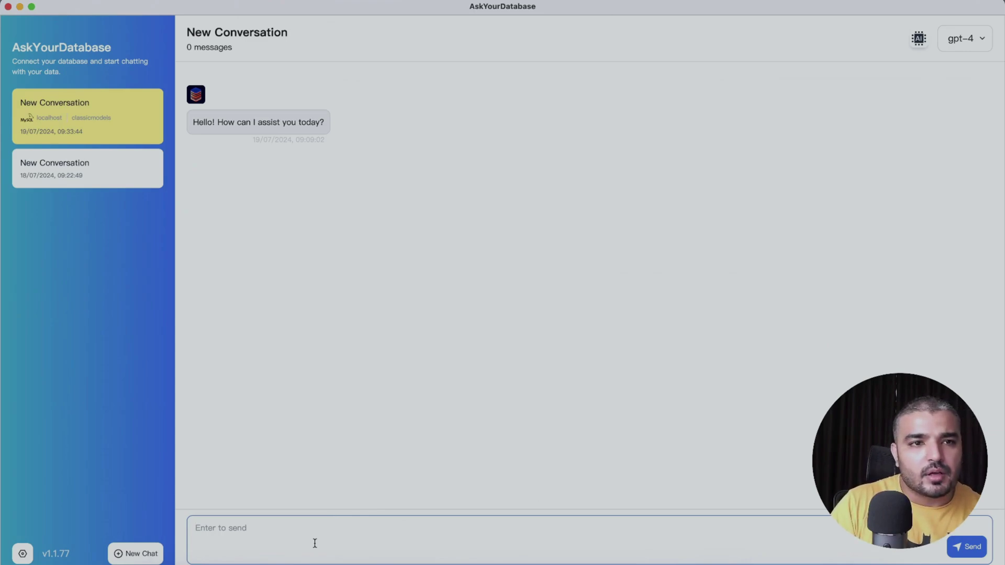
text(what is the)
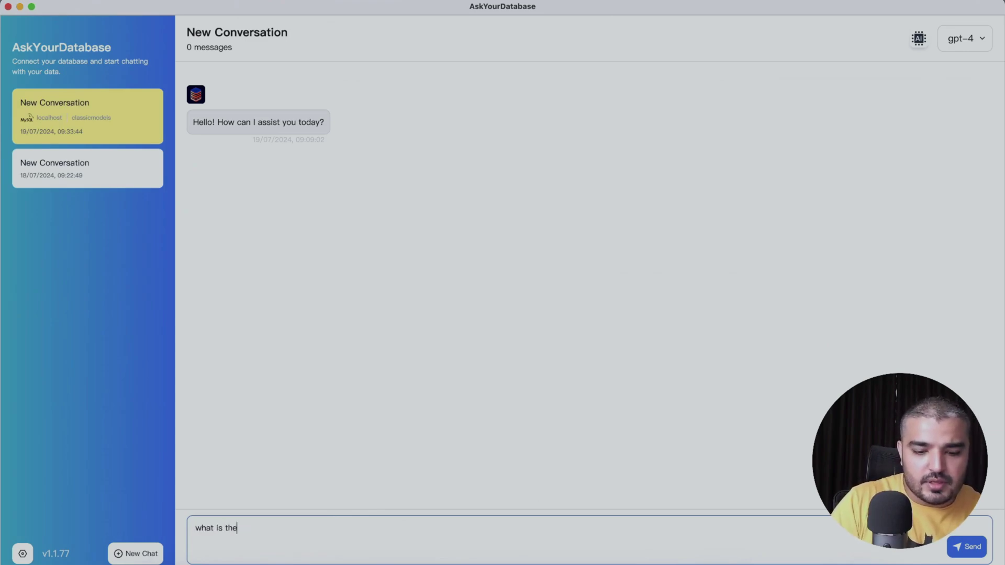
text( total count)
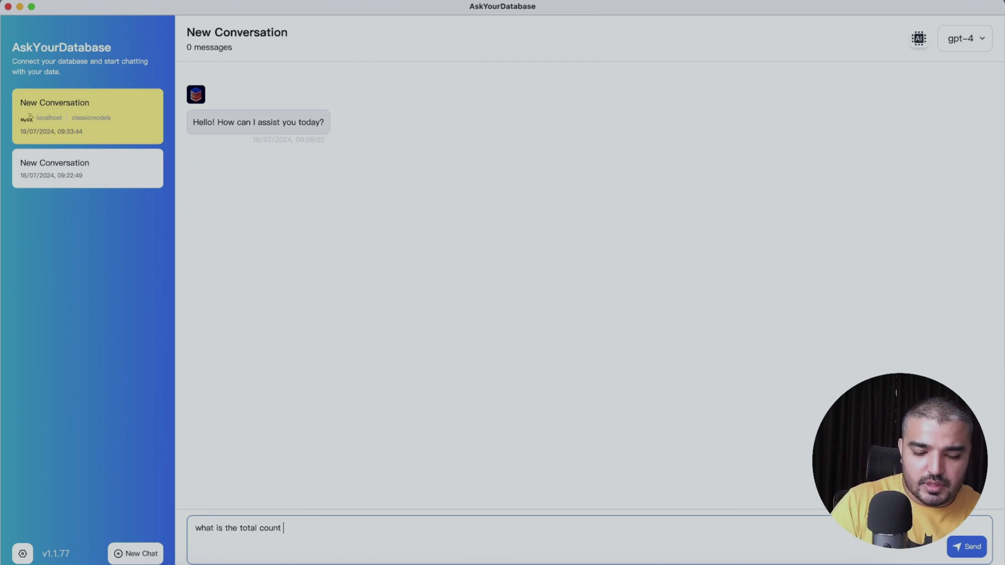
text( of custo)
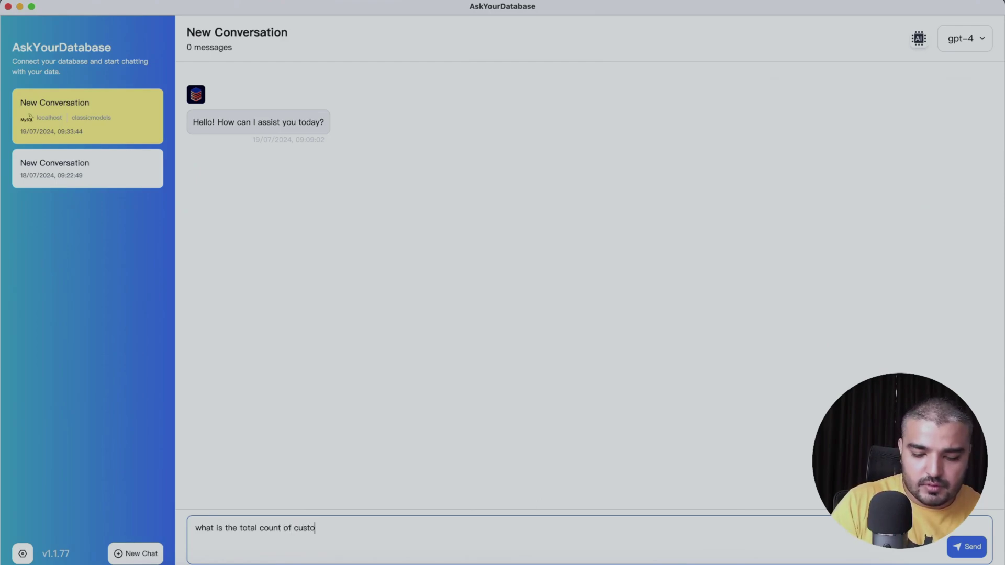
text(mers)
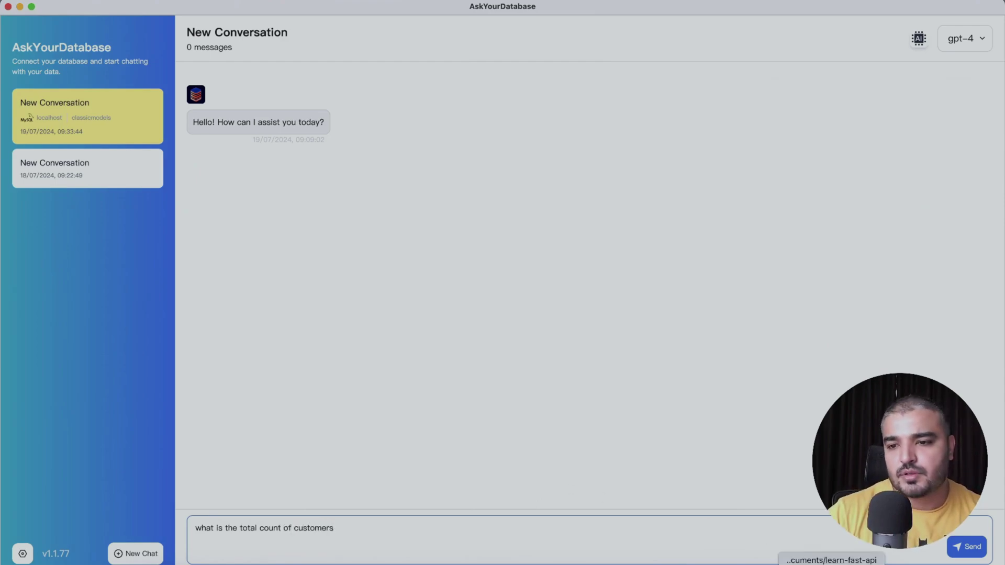
click(972, 548)
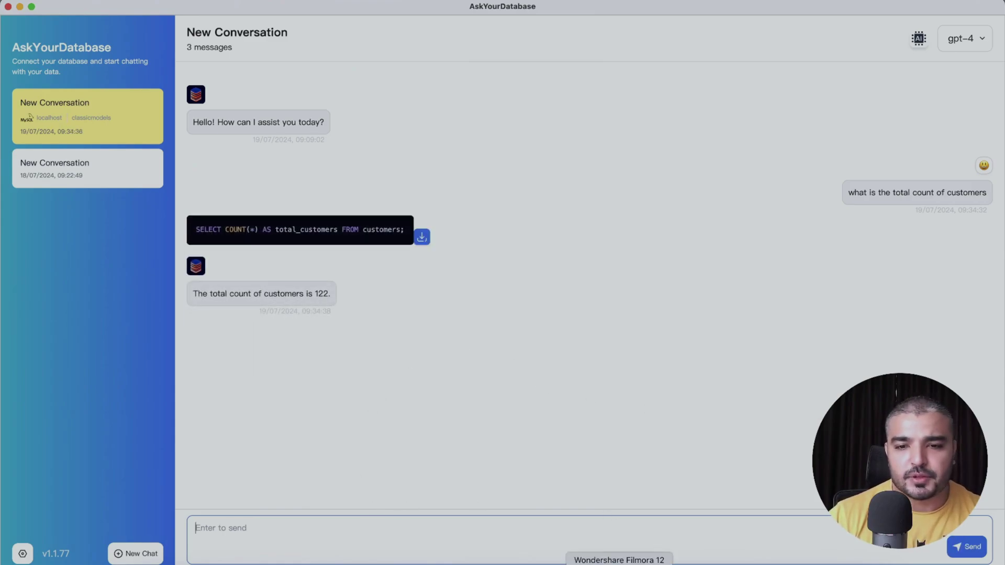
Step: Switch to Sqlectron, open the offices table, and examine the country values of its records
click(579, 561)
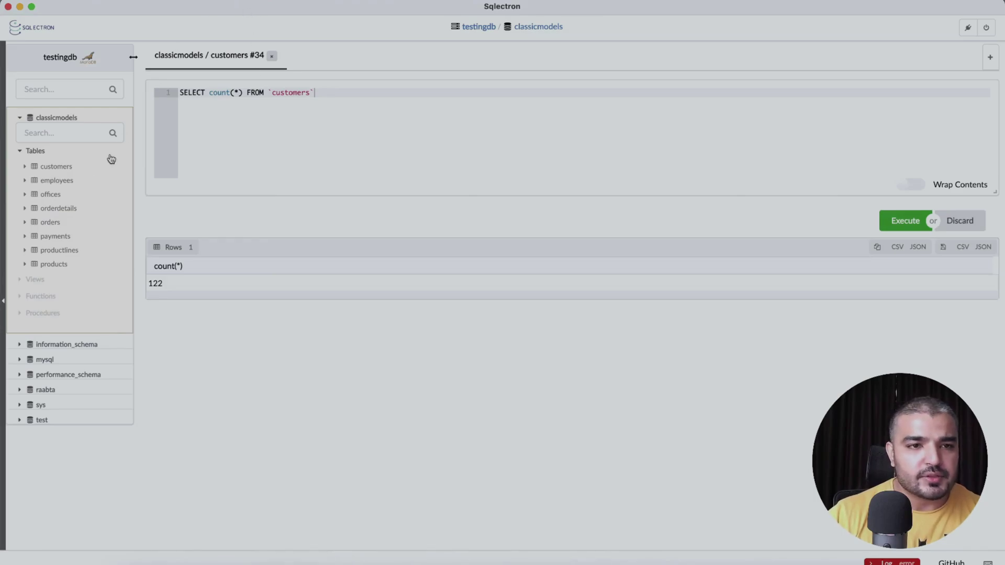
double_click(51, 194)
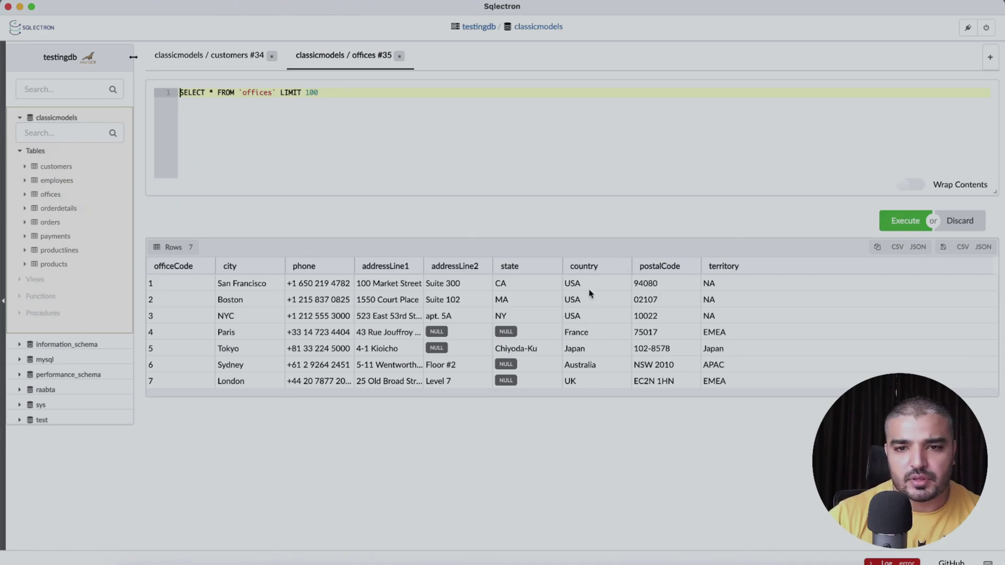
drag(590, 321, 567, 287)
click(785, 308)
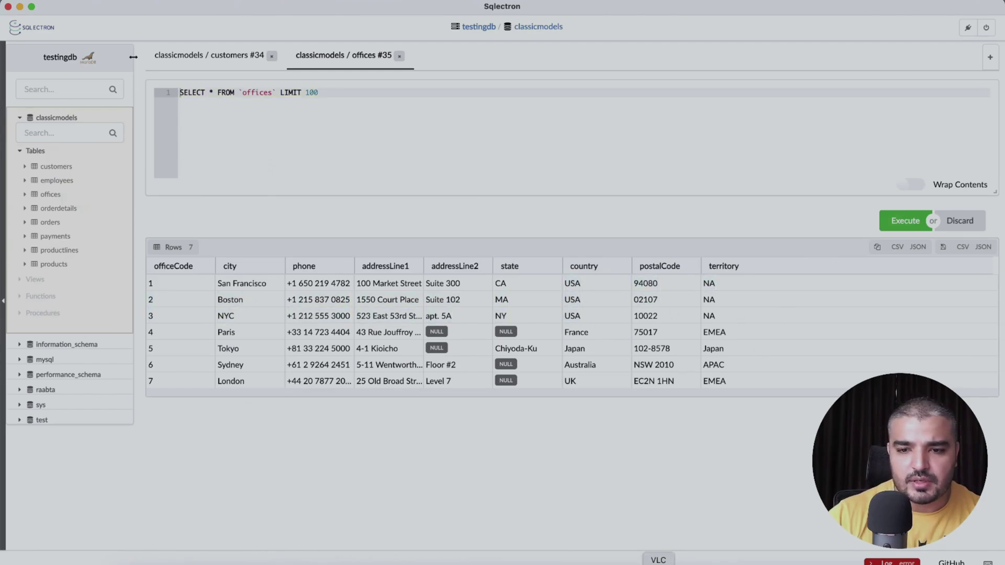
Step: Switch to AskYourDatabase and send the question "how many offices are there in "USA""
click(937, 563)
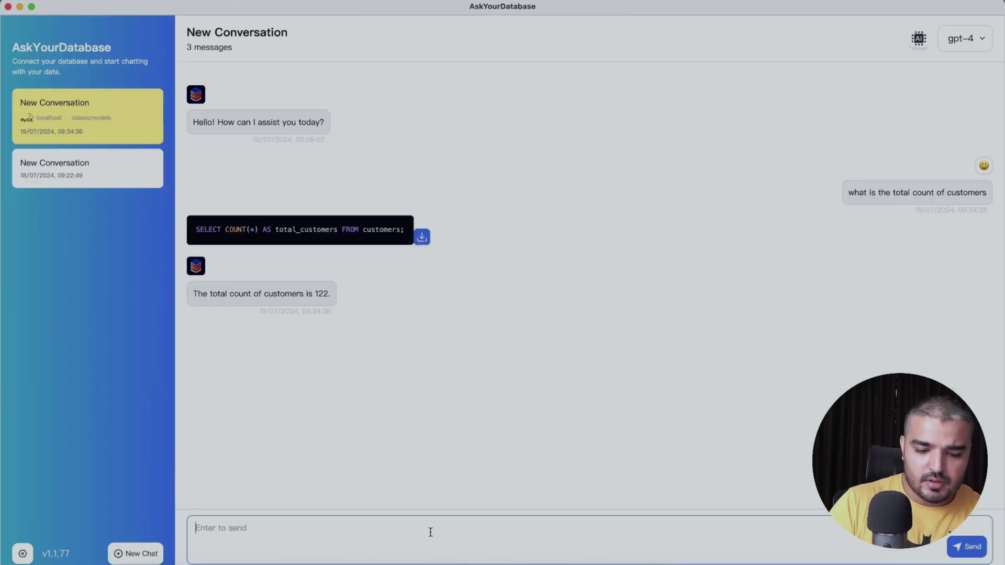
text(how many )
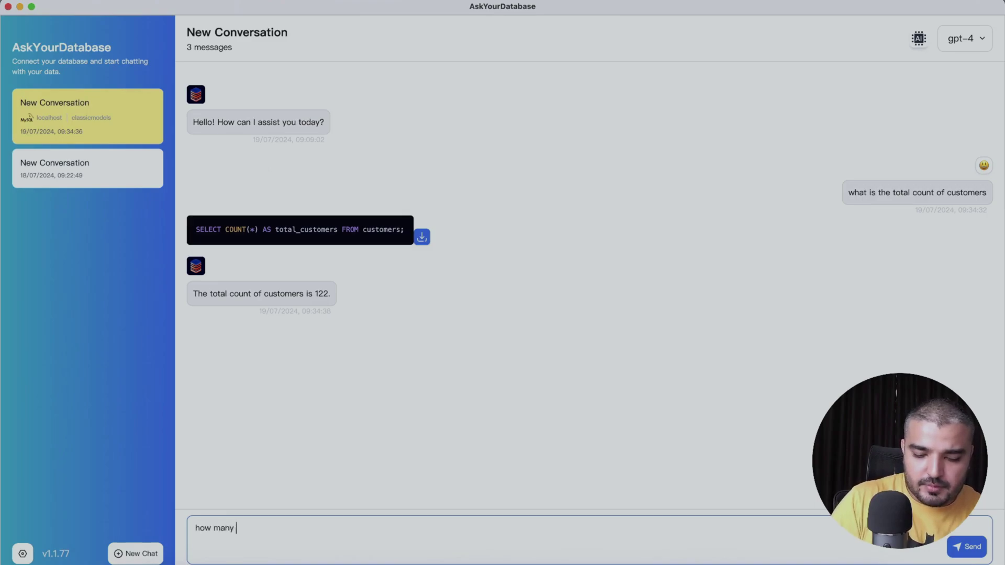
text(offices are there in)
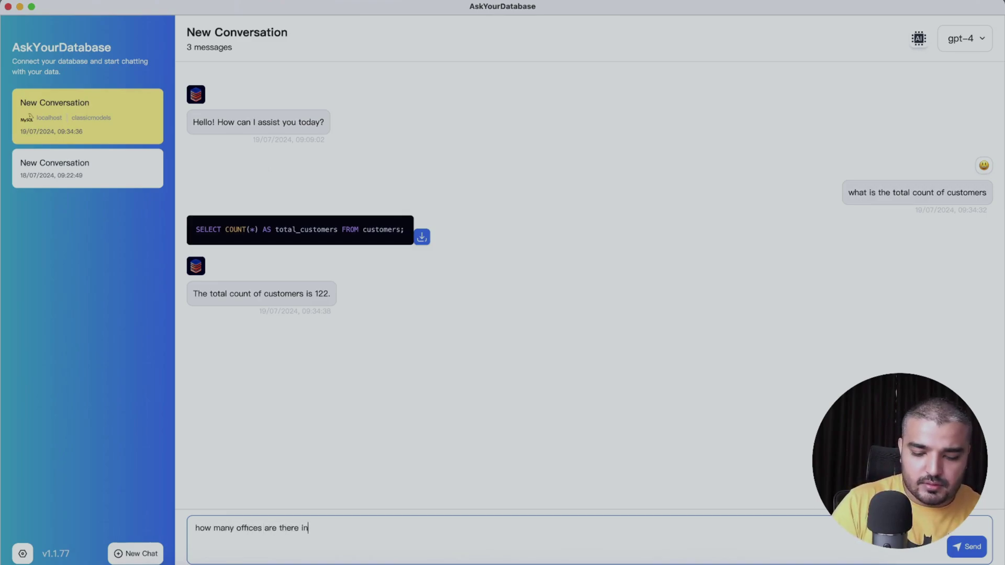
text( "USA)
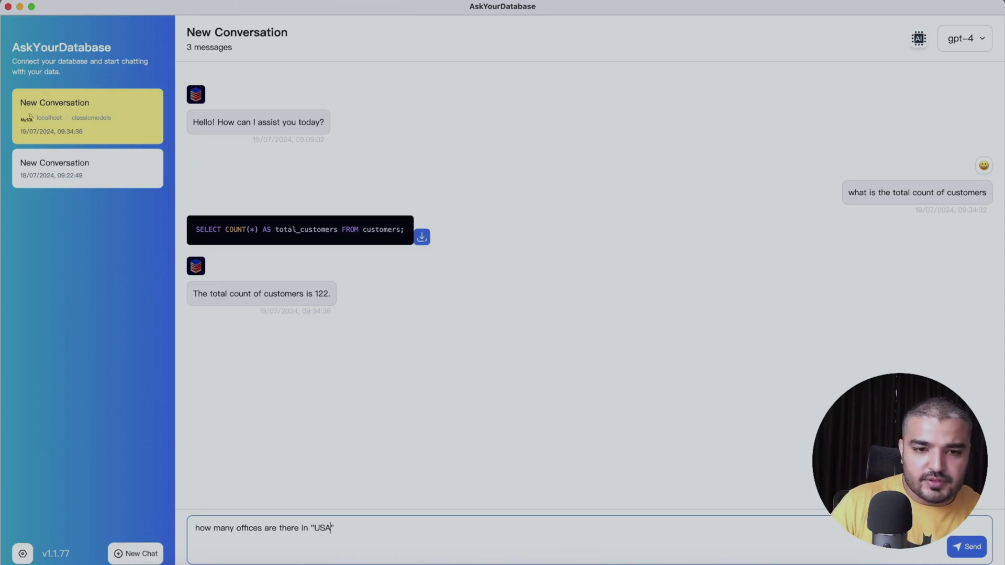
click(960, 541)
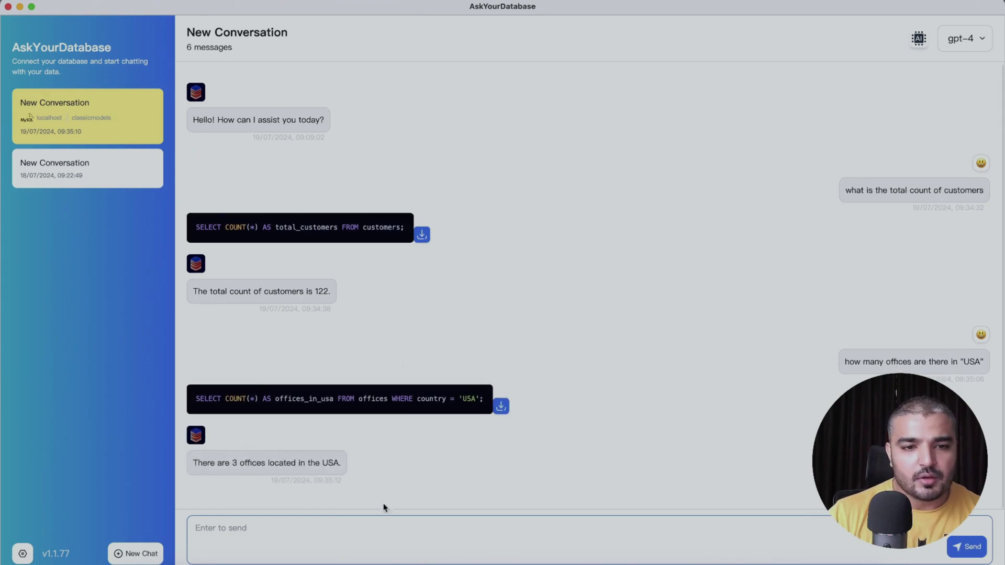
Step: Check the offices records in Sqlectron, and in AskYourDatabase send the question "what is the office code for "San Francisco""
click(579, 564)
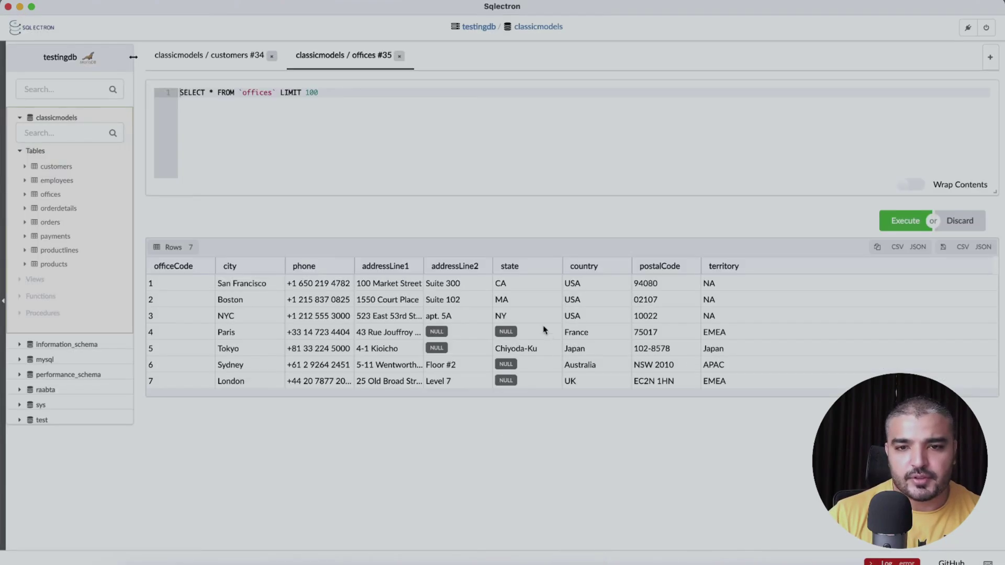
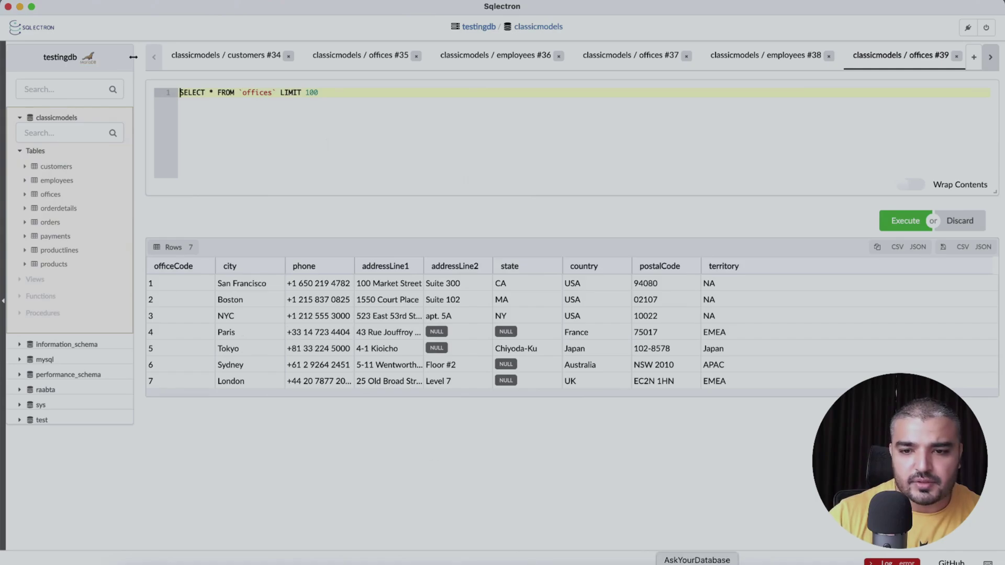
click(673, 561)
text(wha)
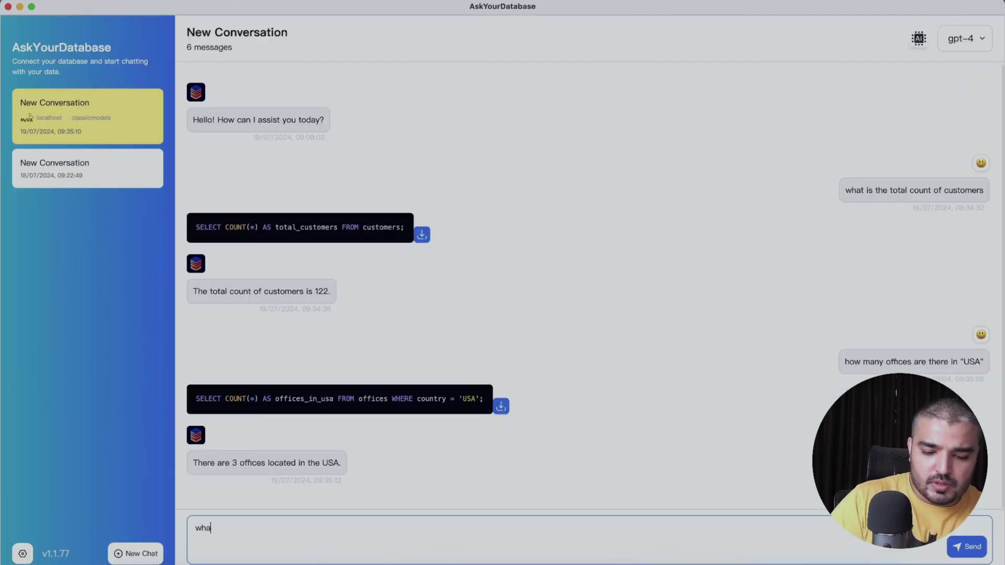
text(t is the office code for ")
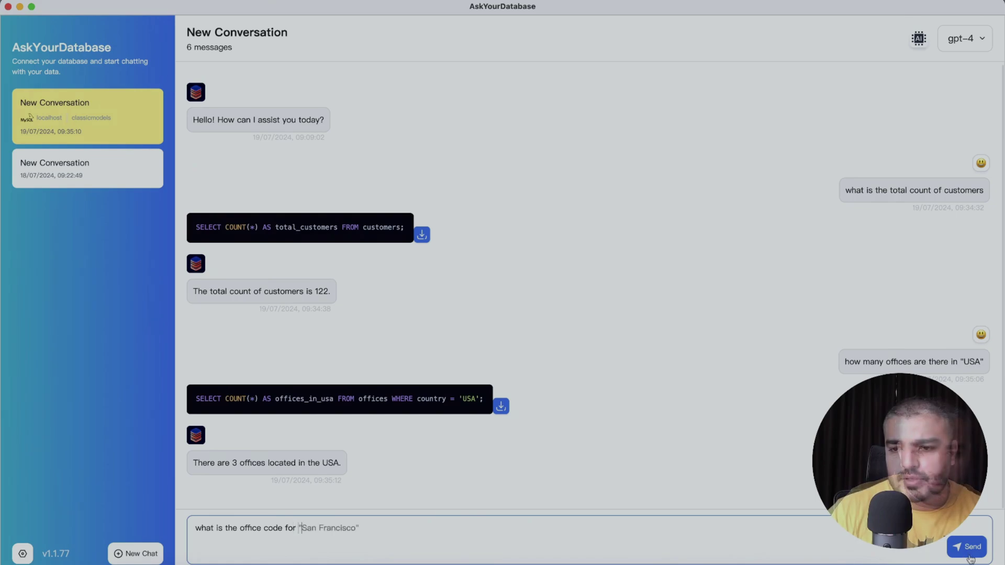
key(Tab)
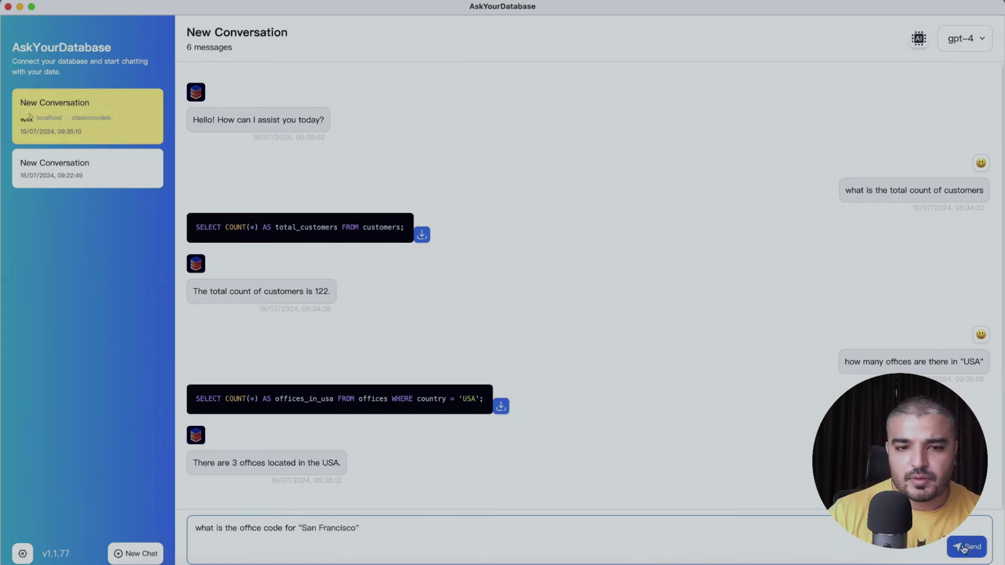
click(967, 547)
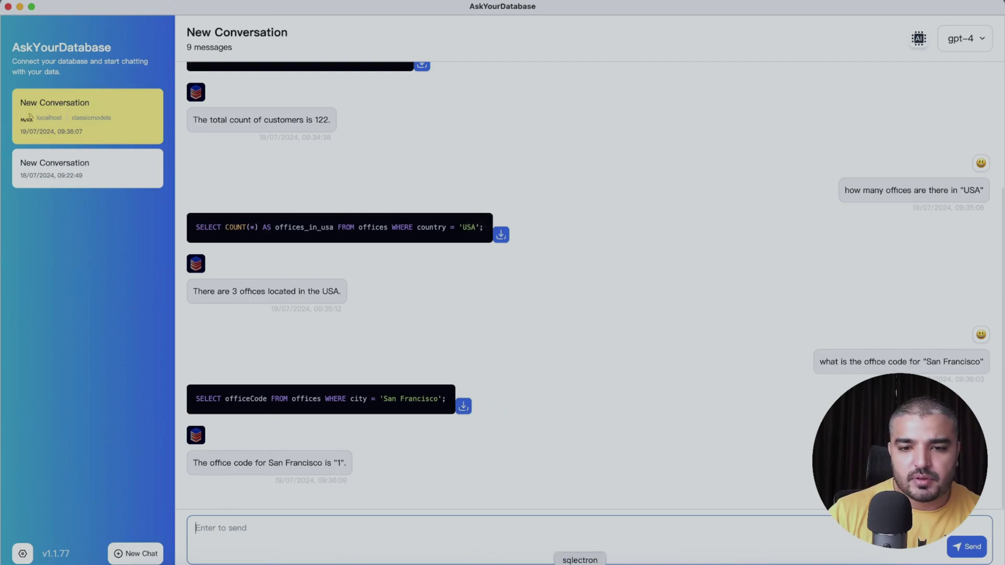
Step: Switch to Sqlectron, open the employees table to view its records, and return to AskYourDatabase
click(540, 563)
click(56, 181)
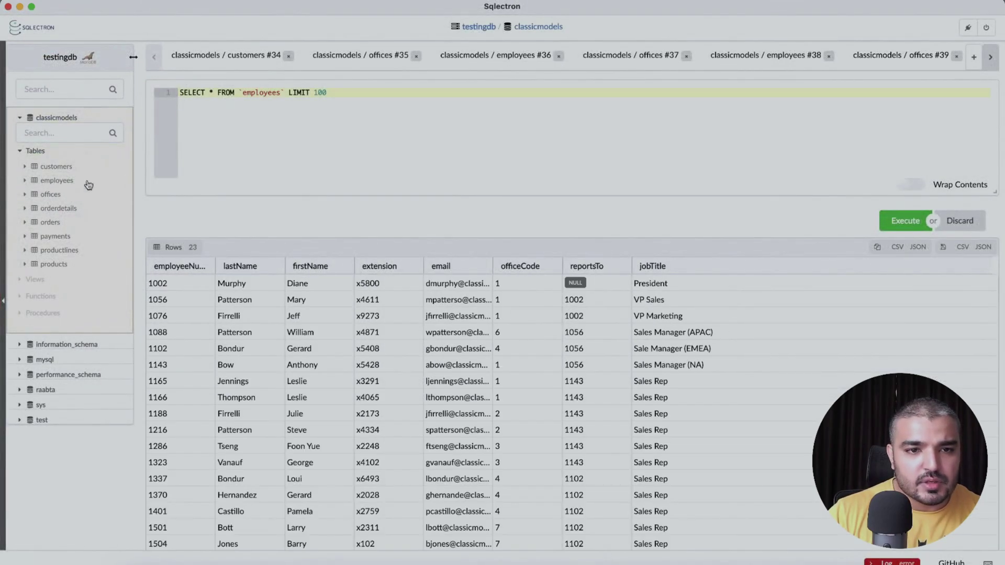
click(696, 564)
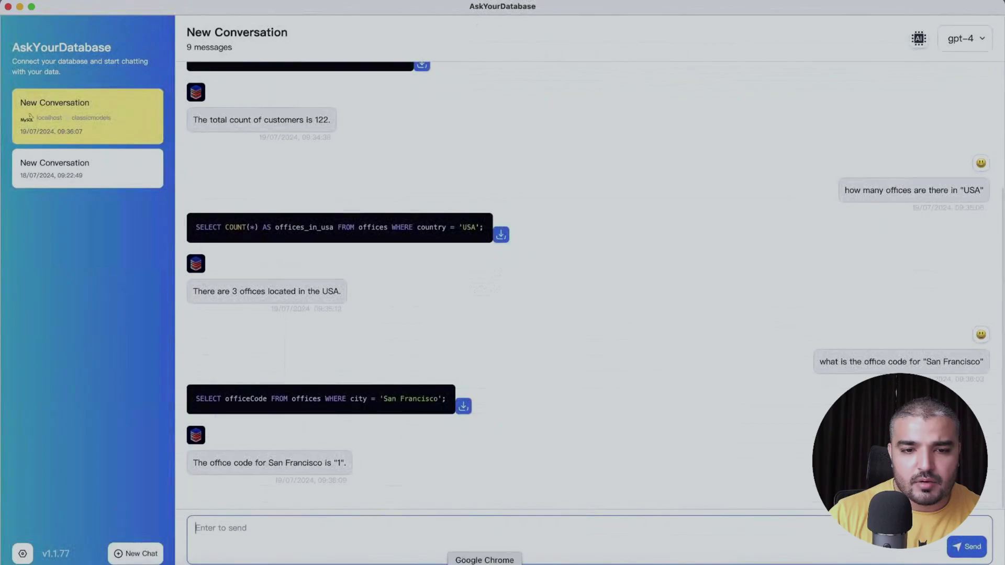
Step: Send the question "how many employees are working in the "San Francisco" office"
text(how man)
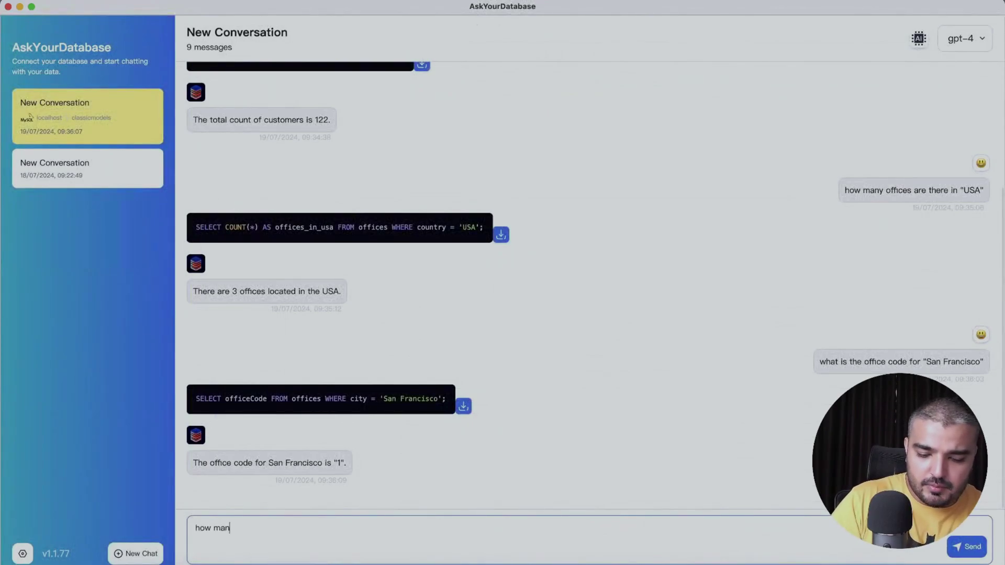
text(y employees ar)
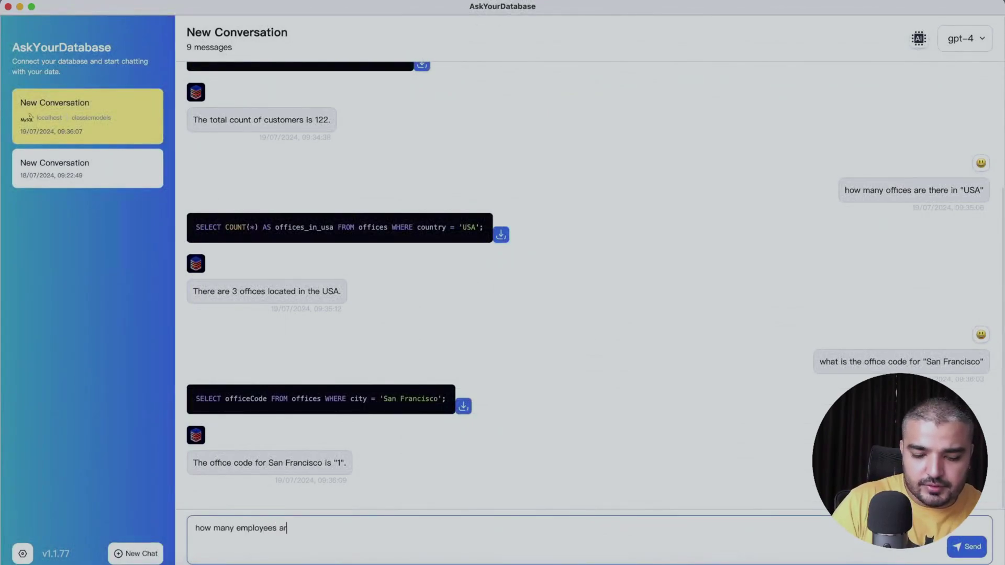
text(e working in the )
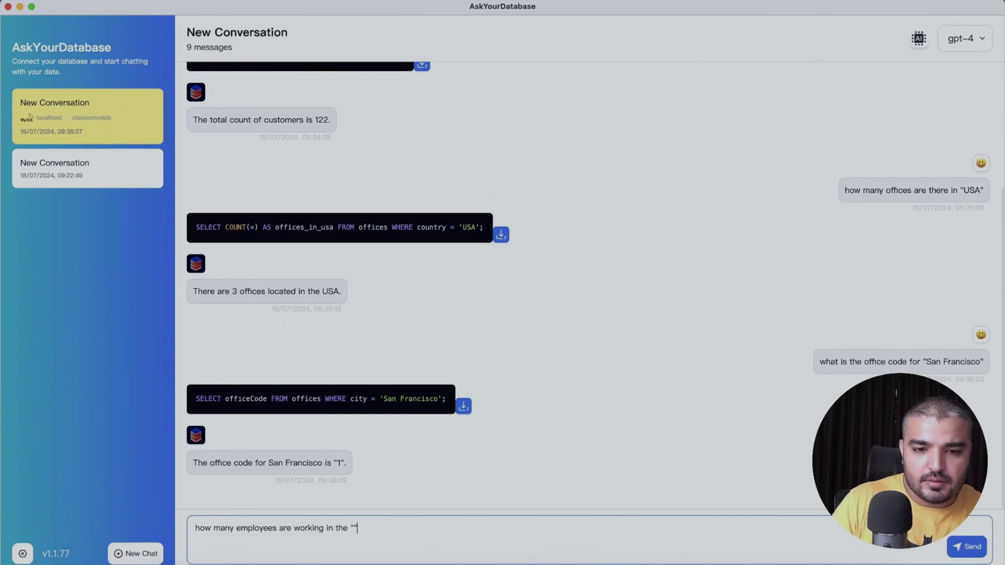
text(")
text(San Francisco)
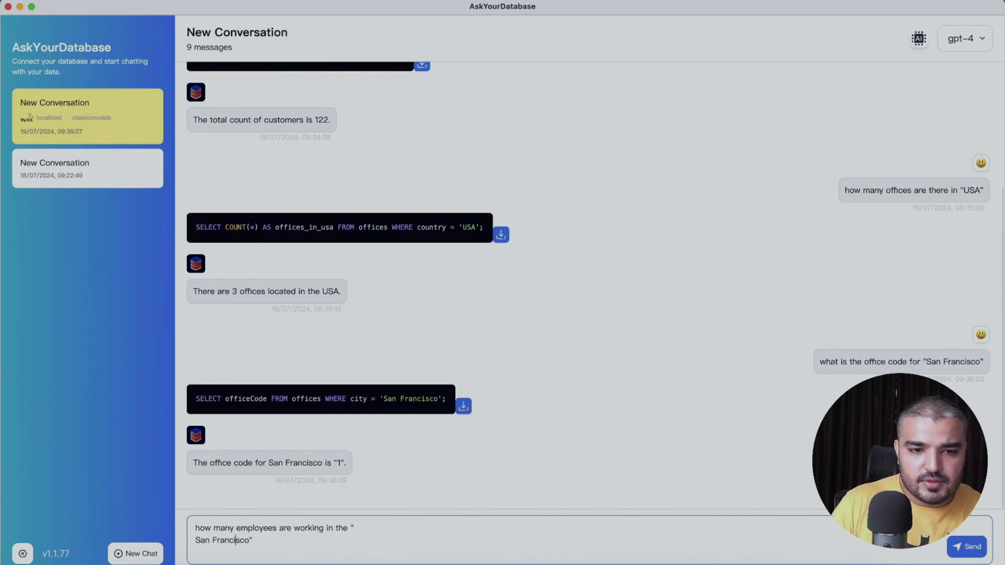
key(Left)
key(Left)
key(Left)
key(Left)
key(Left)
key(Left)
key(BackSpace)
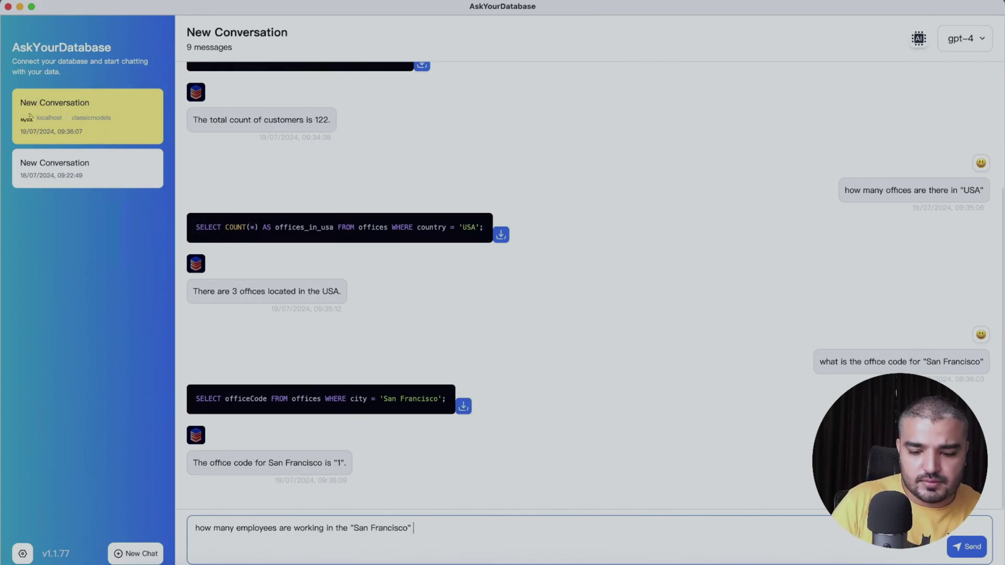
text(office)
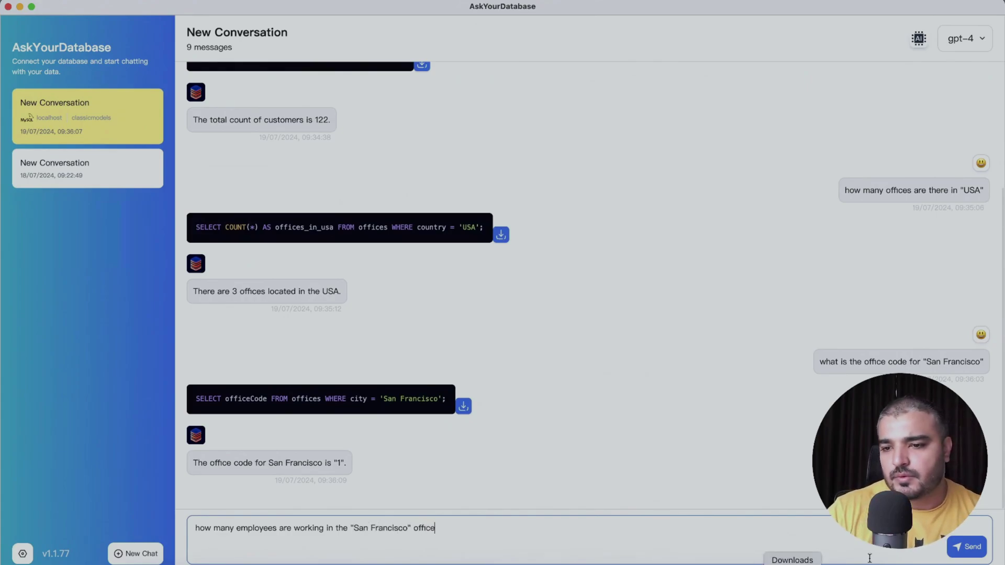
key(Return)
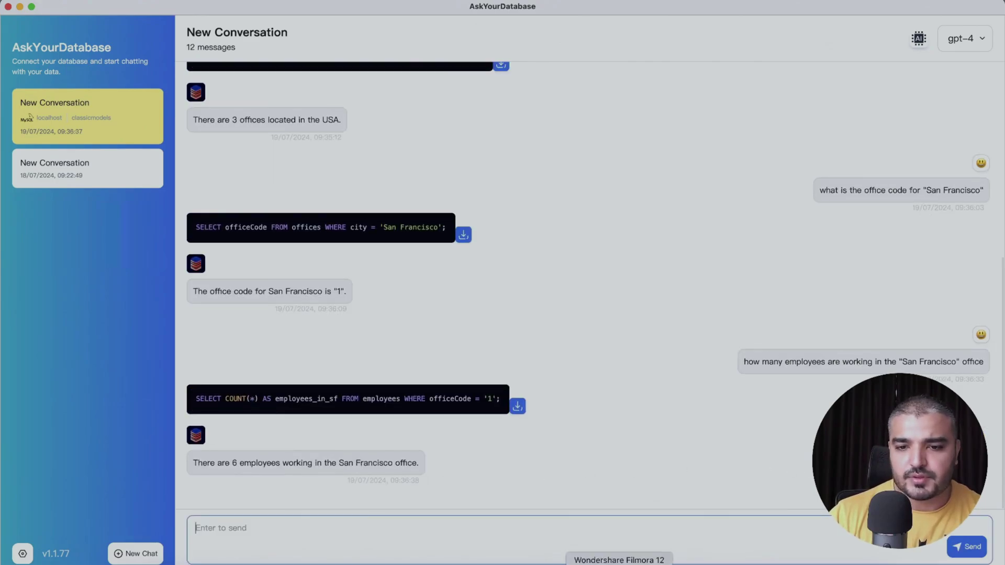
Step: Switch to Sqlectron and replace the row limit in the employees query with the condition where officeCode=1
click(580, 564)
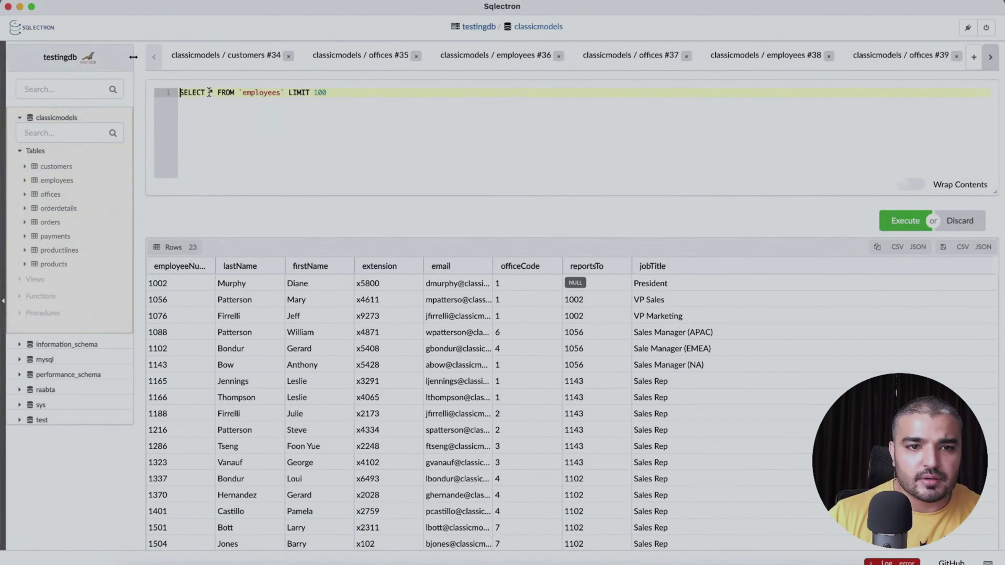
drag(335, 92, 285, 93)
key(BackSpace)
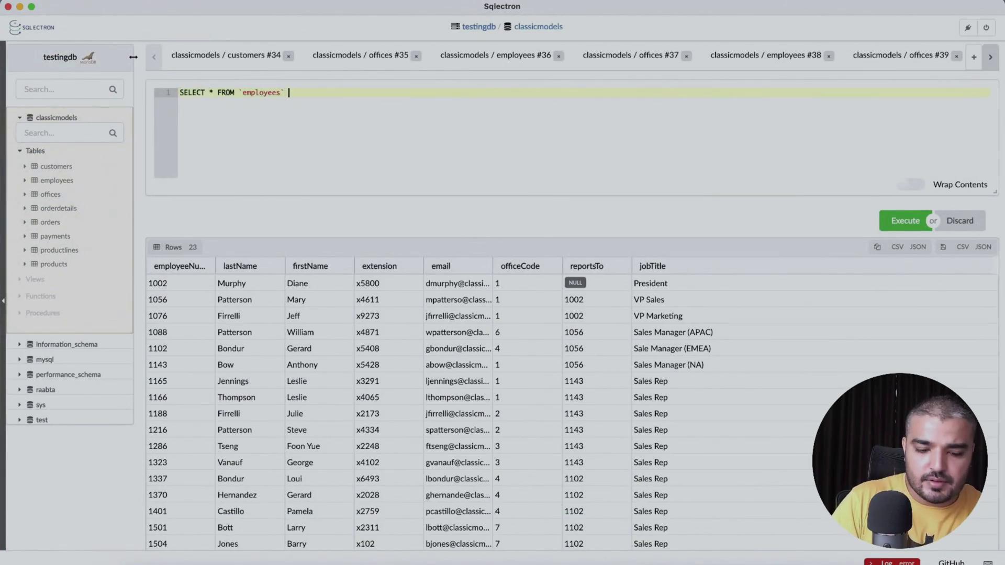
text(where offic)
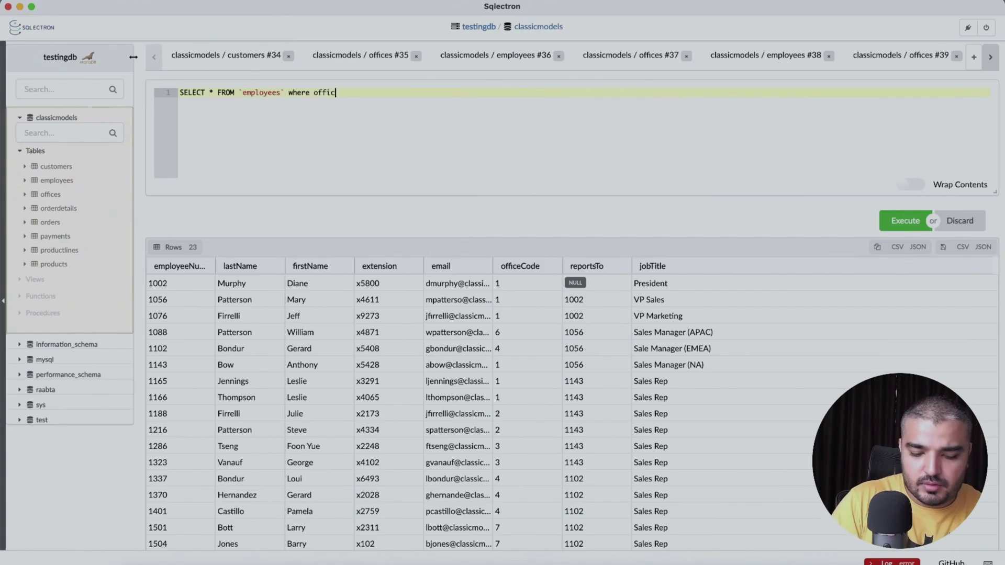
text(eCode)
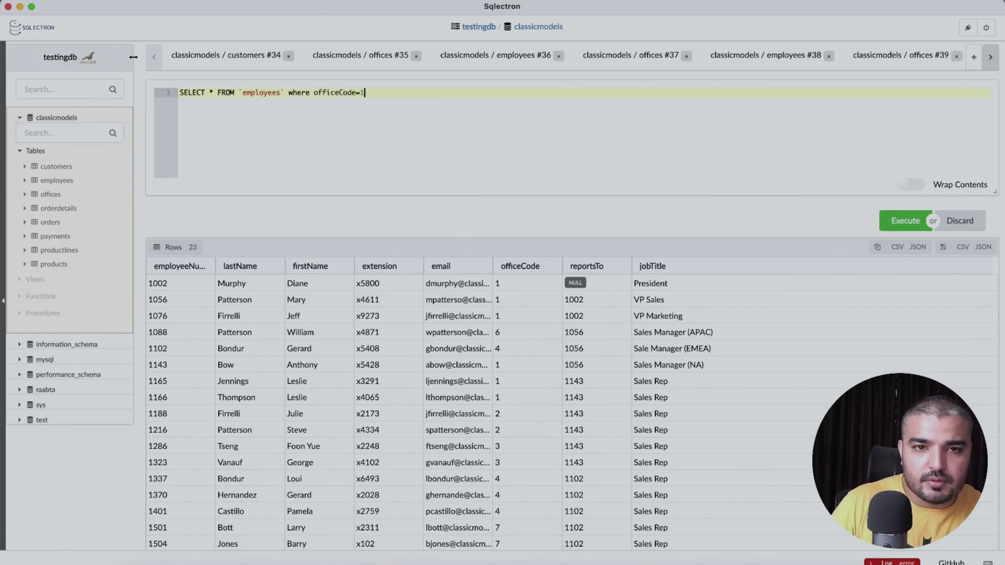
text(=1)
Step: Change the employees query to select count(*) instead of all columns and execute it
click(197, 92)
text(coun)
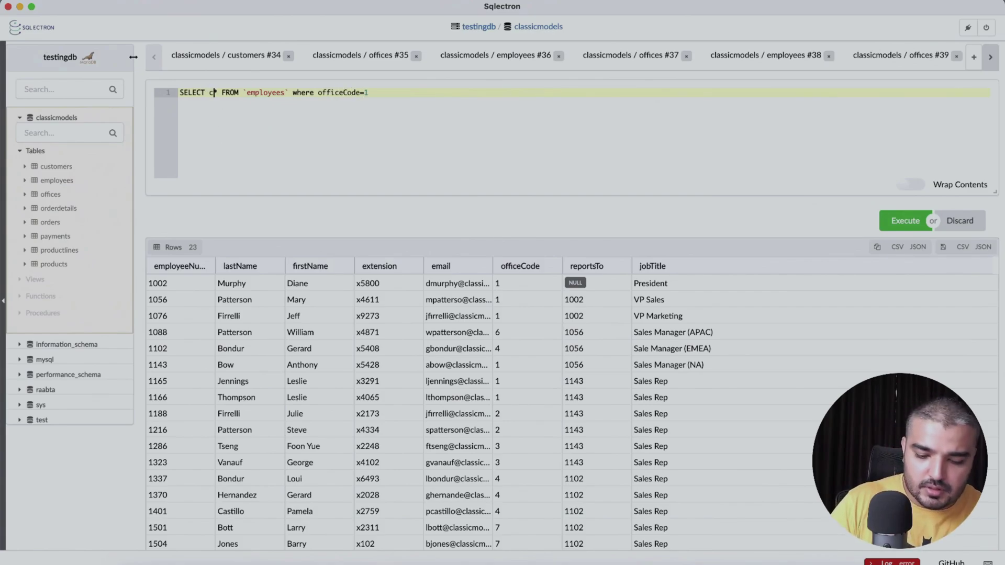
text(t(*)
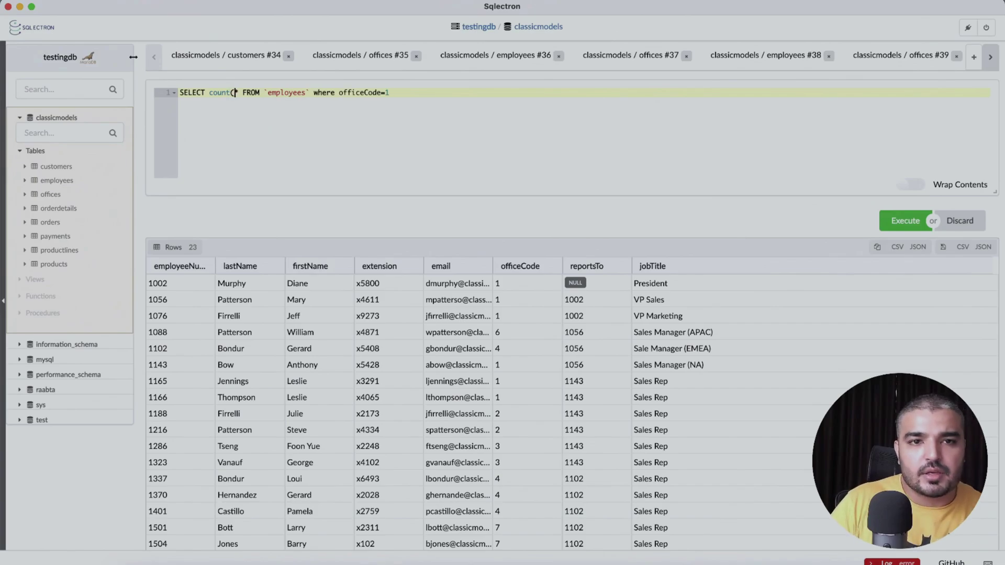
text())
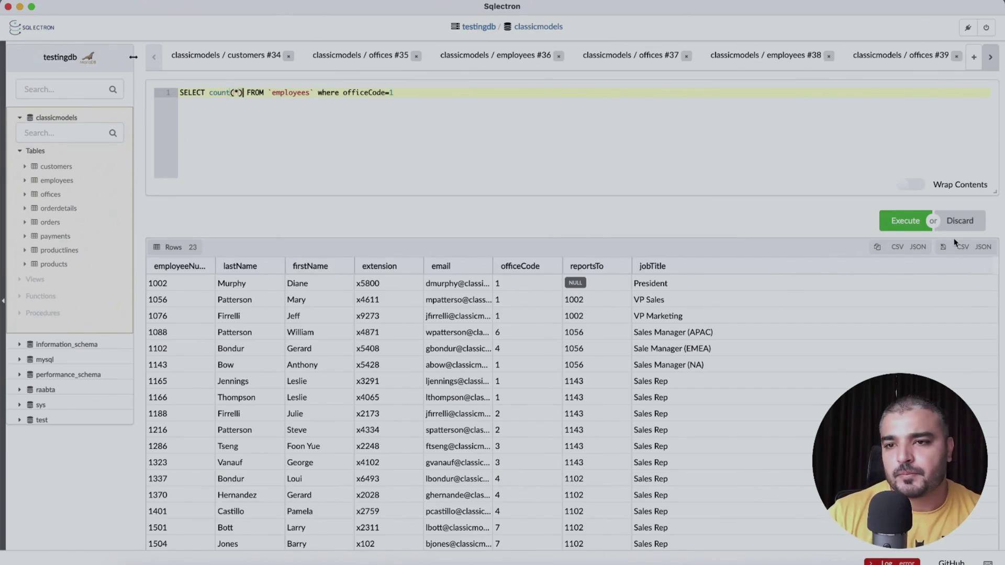
click(905, 222)
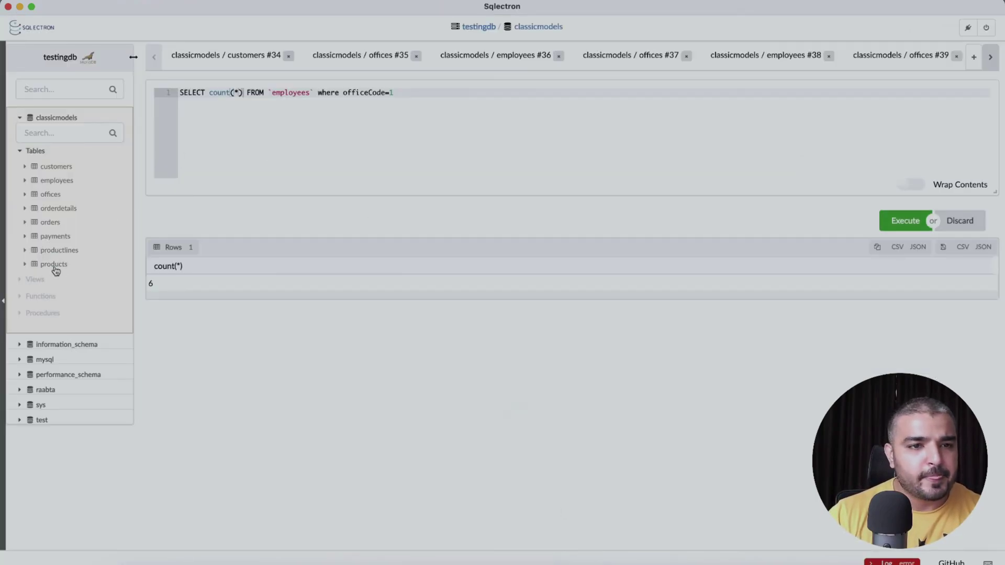
Step: Open the products table, switch to AskYourDatabase, and send the question "what are the top selling products as per orders"
click(54, 265)
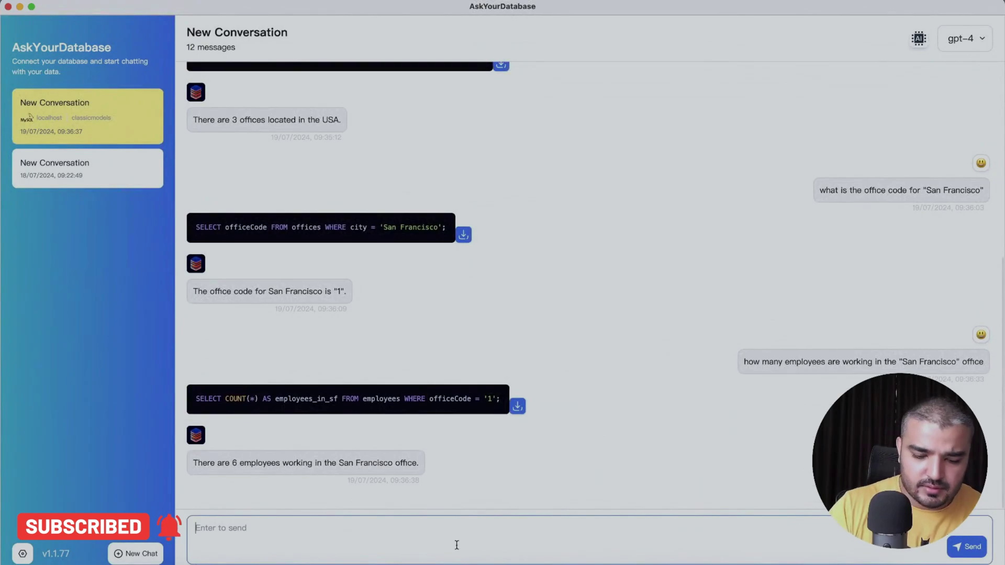
text(what are the )
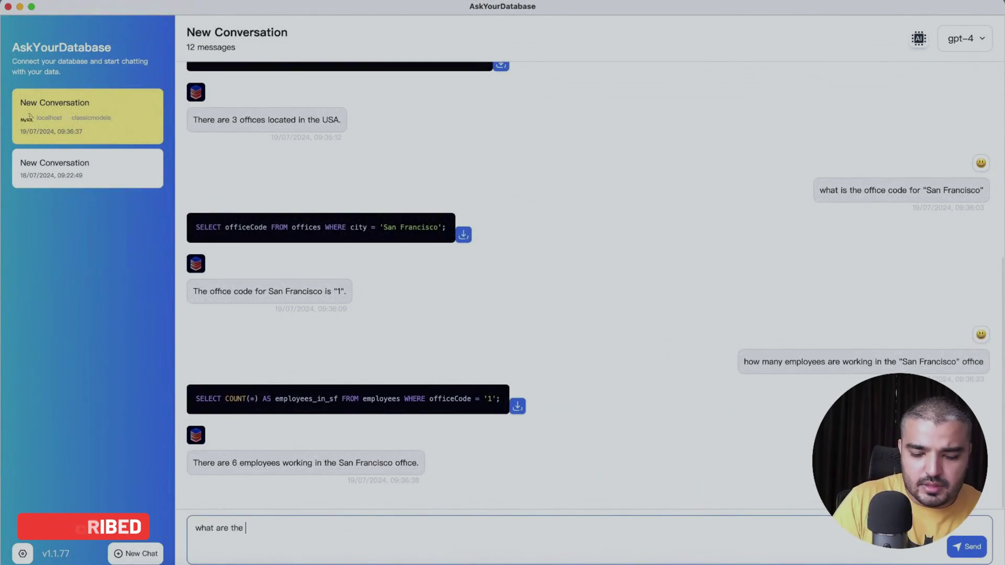
text(top selling)
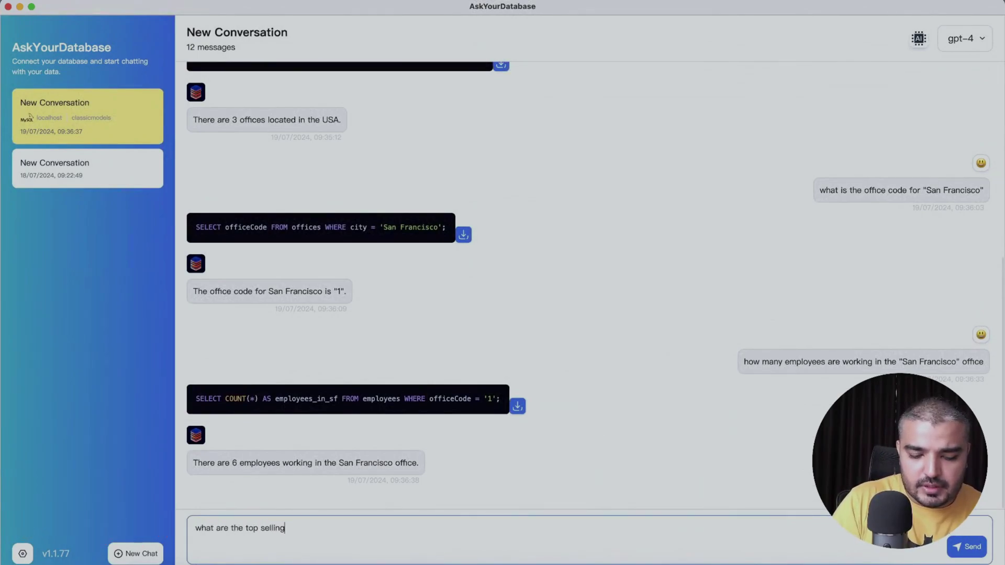
text( products as )
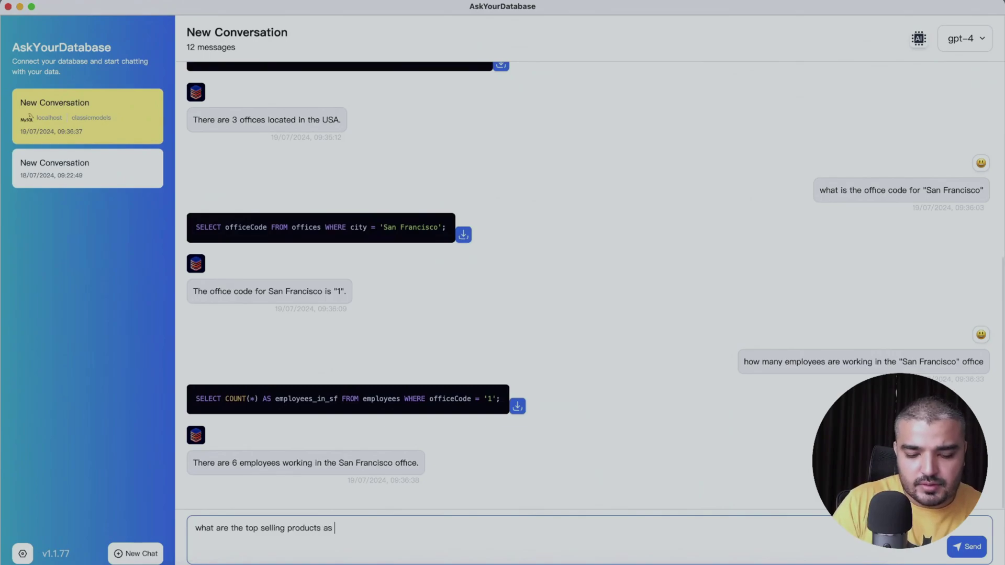
text(per)
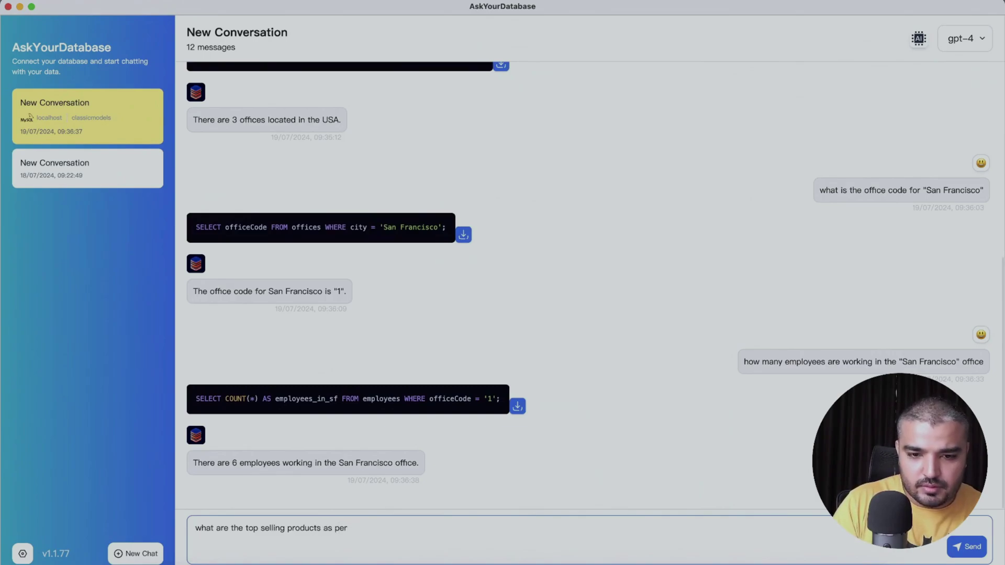
text( porders)
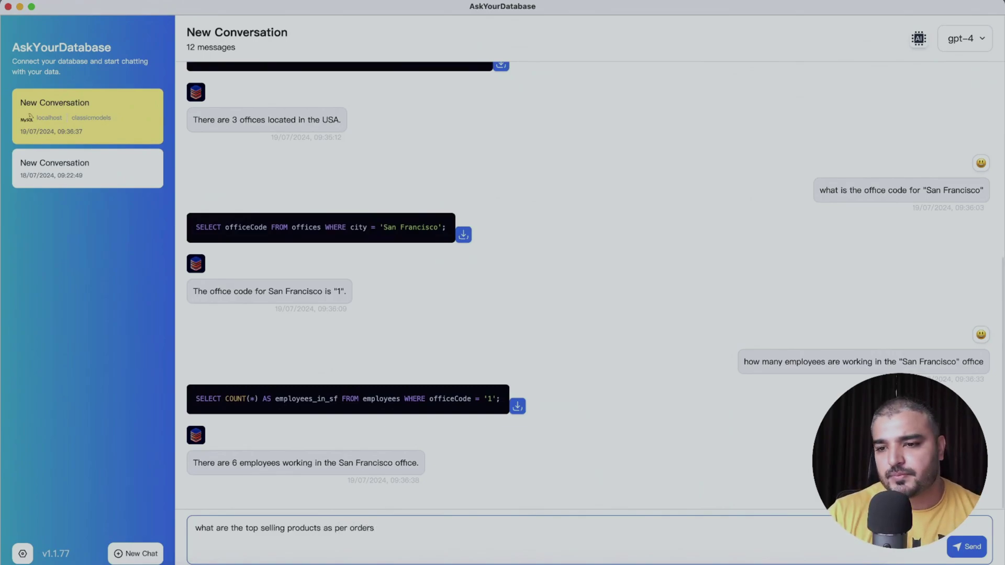
key(Return)
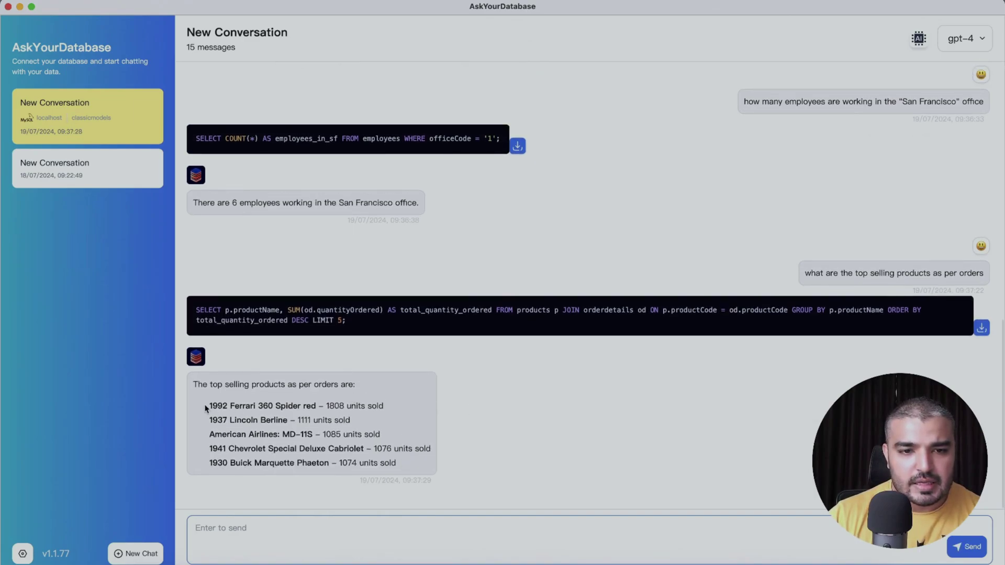
Step: Highlight the top-selling products in the answer, then open the orders table in Sqlectron and look through the order statuses
drag(206, 409, 402, 463)
click(373, 324)
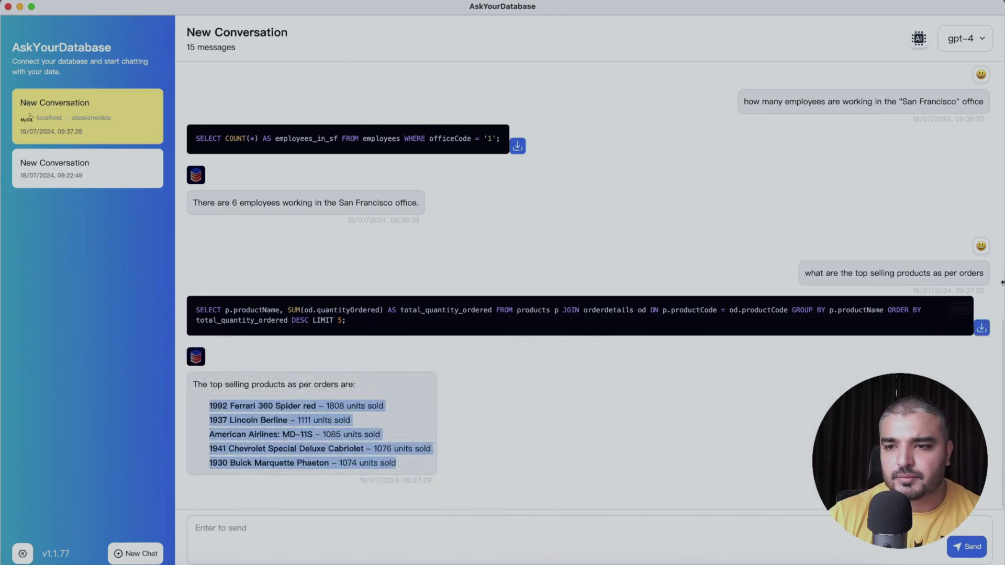
click(580, 564)
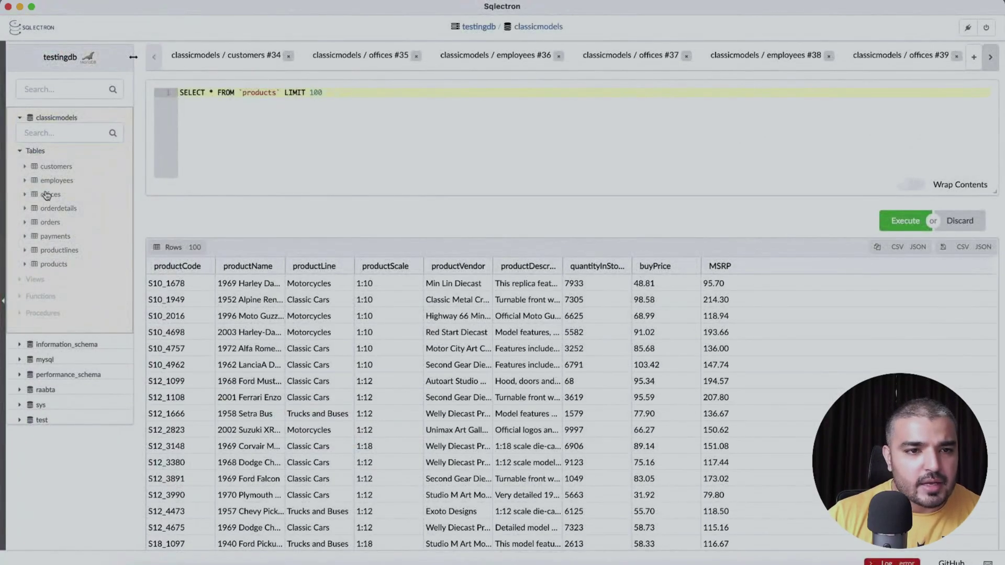
click(49, 224)
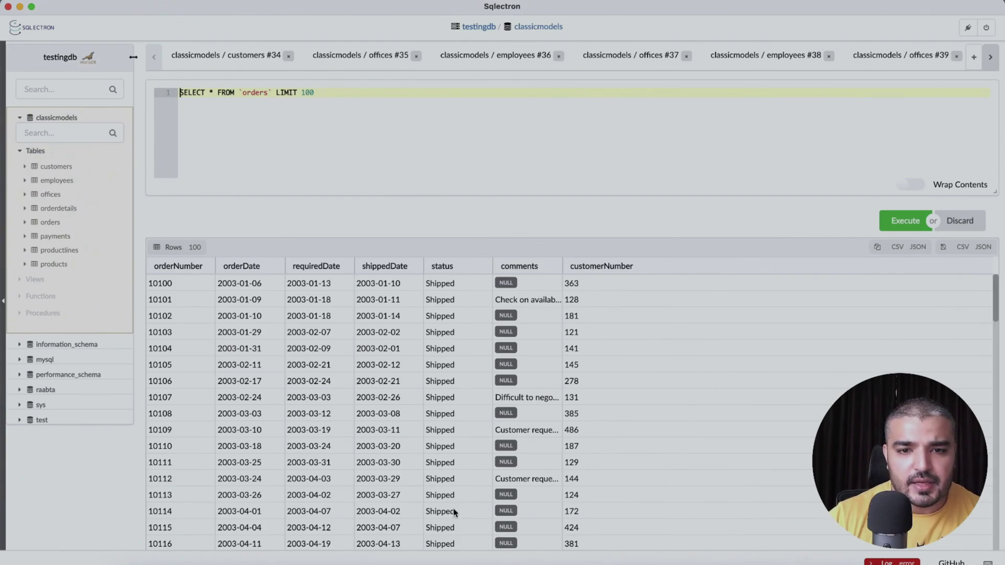
drag(996, 310, 982, 454)
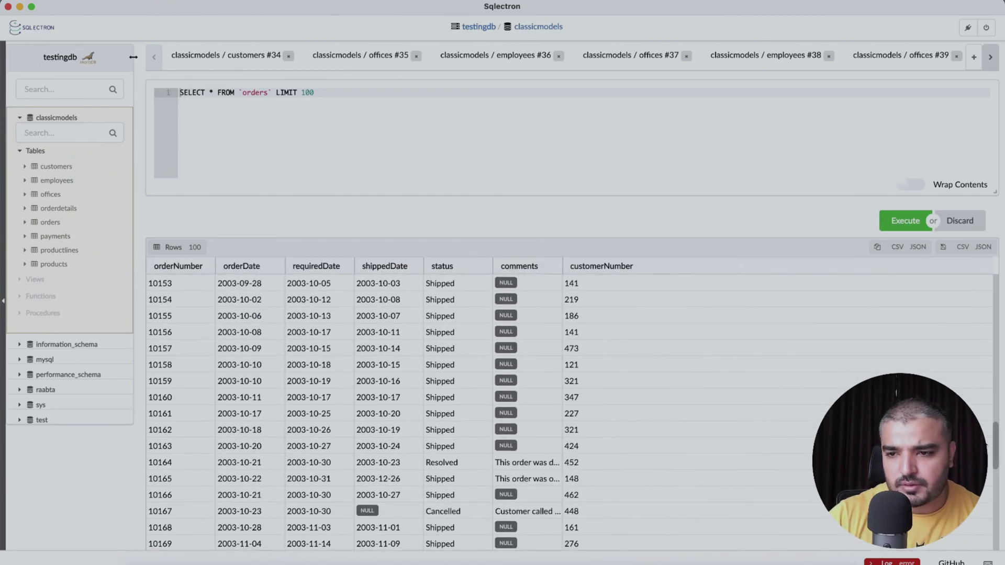
drag(997, 459, 993, 314)
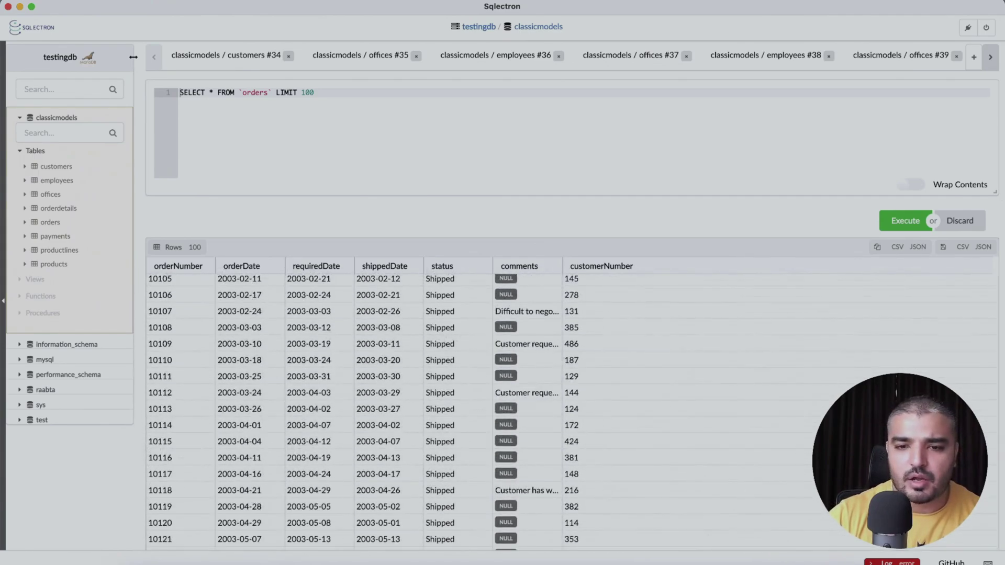
Step: Switch to AskYourDatabase and send the question "how many orders have the status "Cancelled""
click(696, 563)
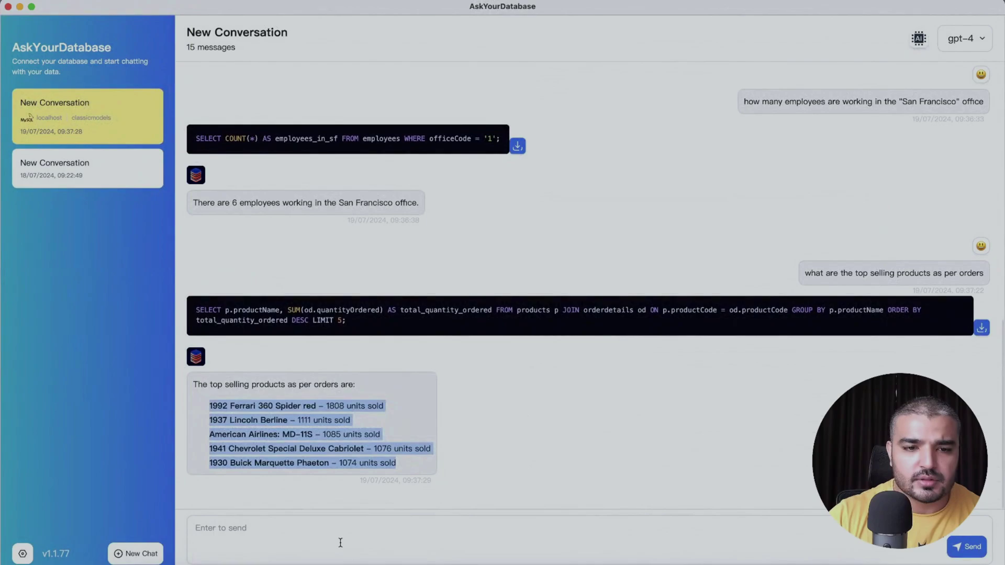
text(how many)
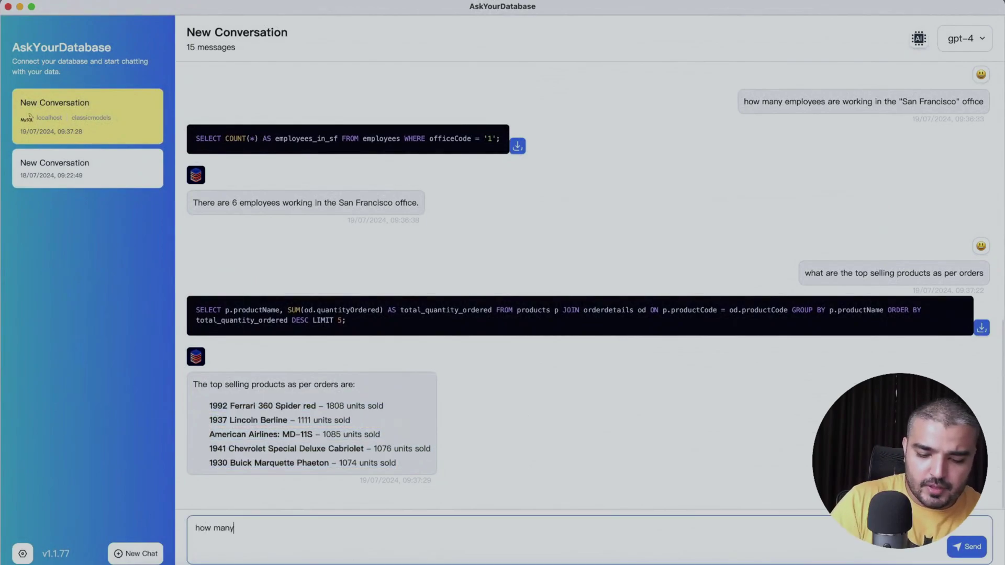
text( orders have the status )
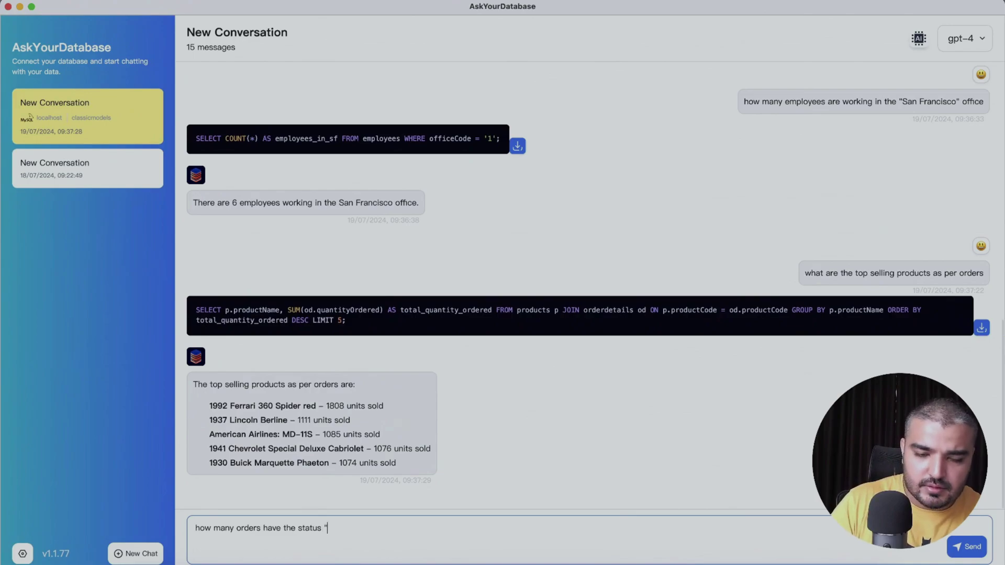
text("Cancelled)
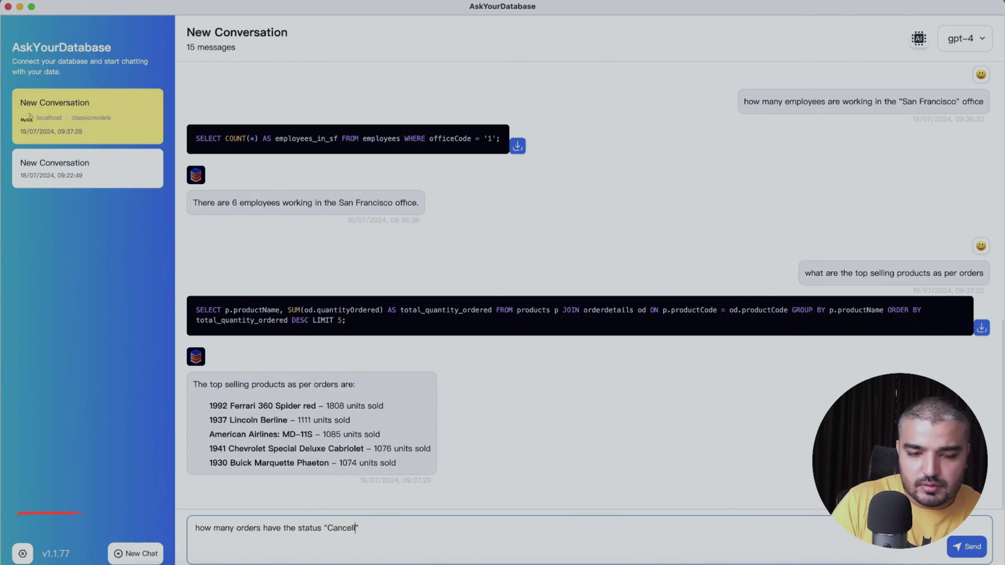
click(962, 544)
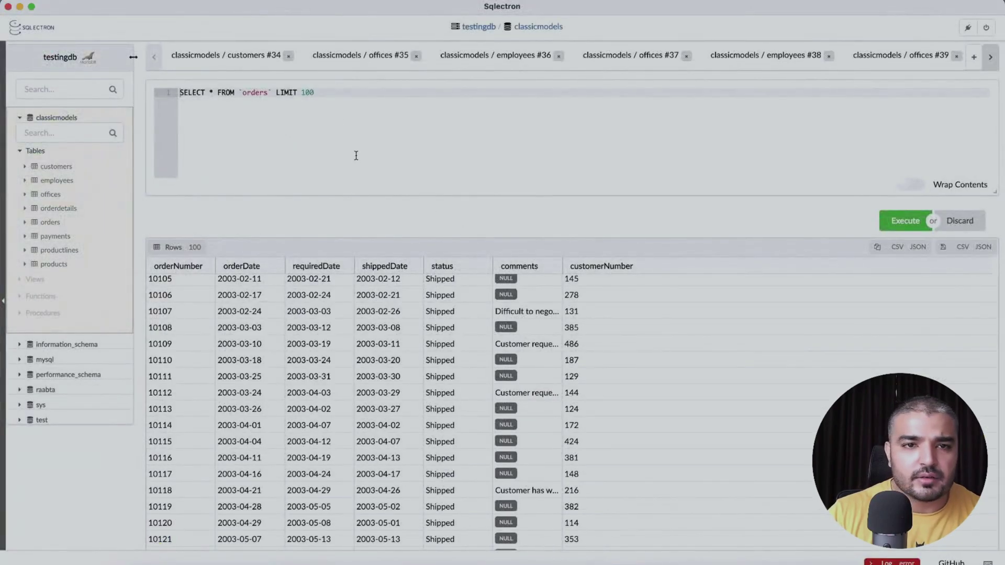
Step: In Sqlectron, replace the row limit in the orders query with the condition where status = "Cancelled"
drag(275, 93, 376, 91)
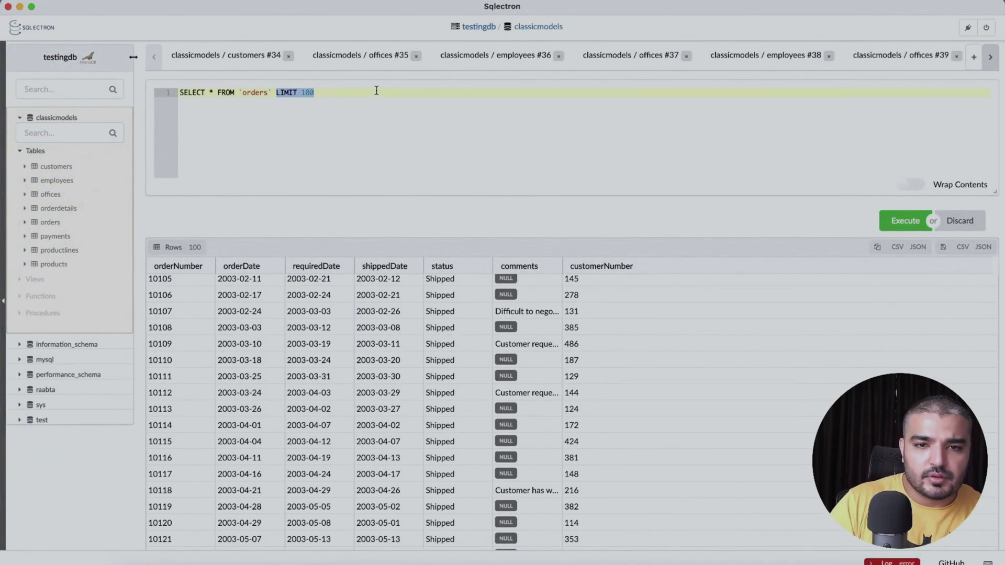
text(wher)
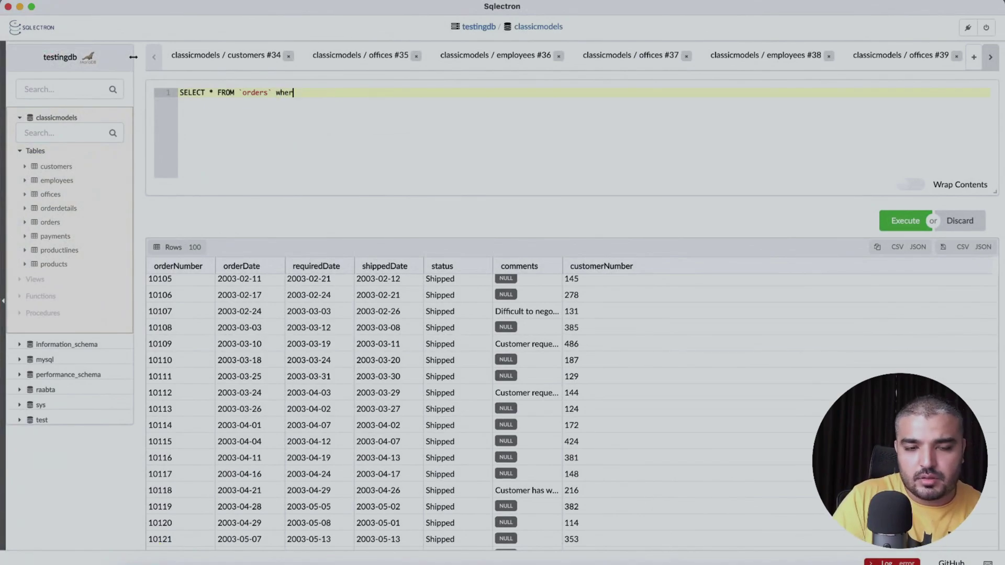
text(e status)
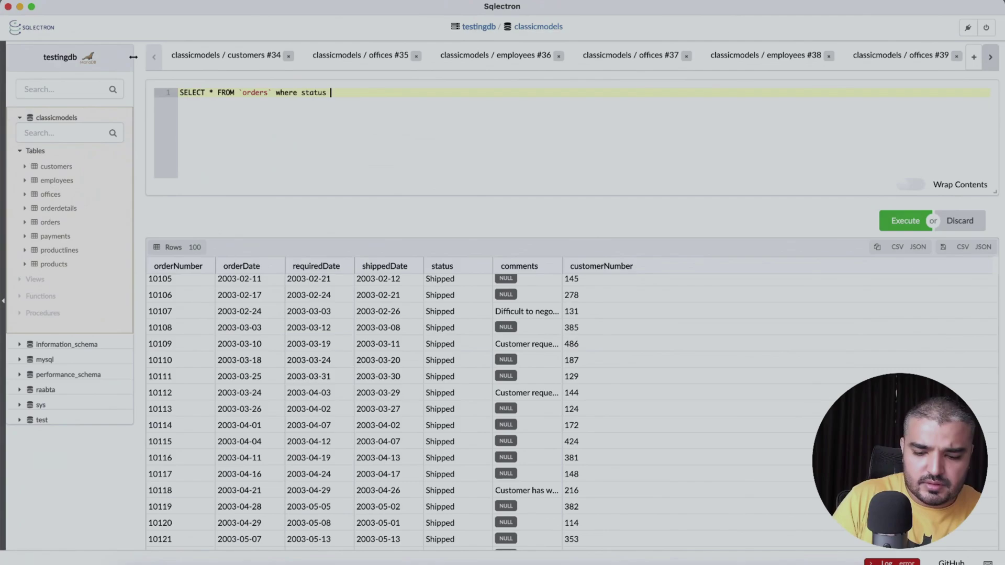
text( = ""Cancelled)
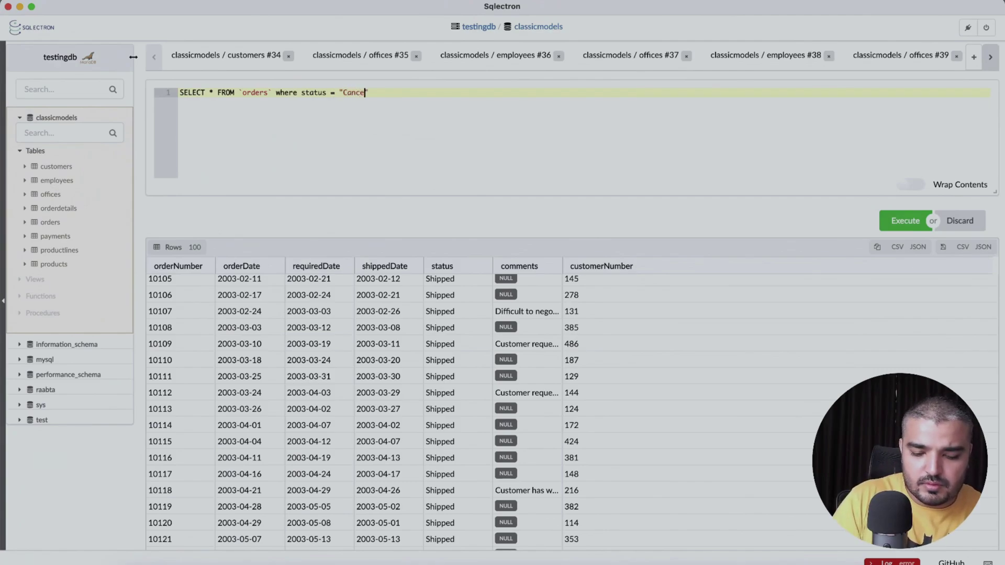
Step: Change the orders query to select count(*), execute it, and return to AskYourDatabase to compare the answer
click(210, 93)
text(count)
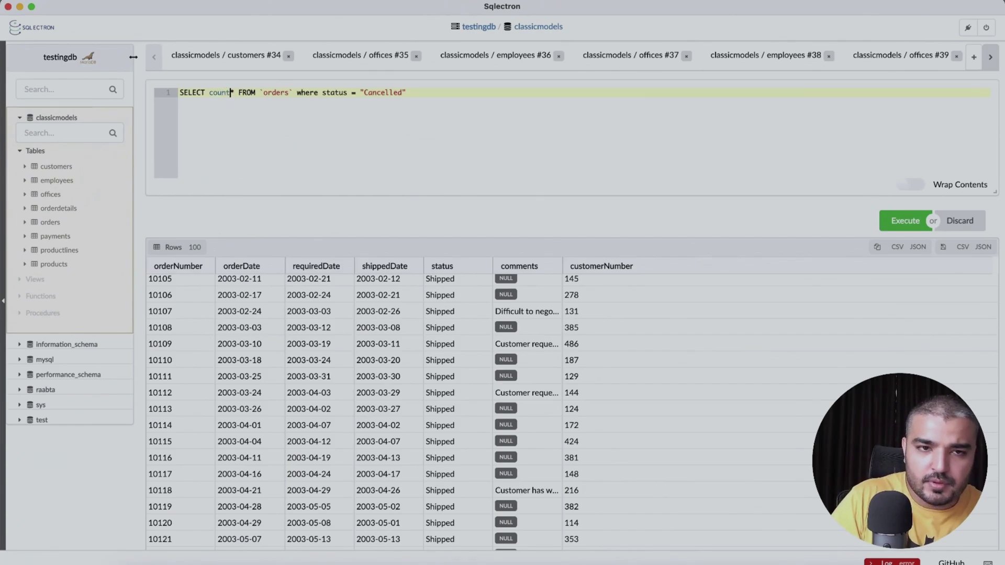
text(()
key(BackSpace)
key(Right)
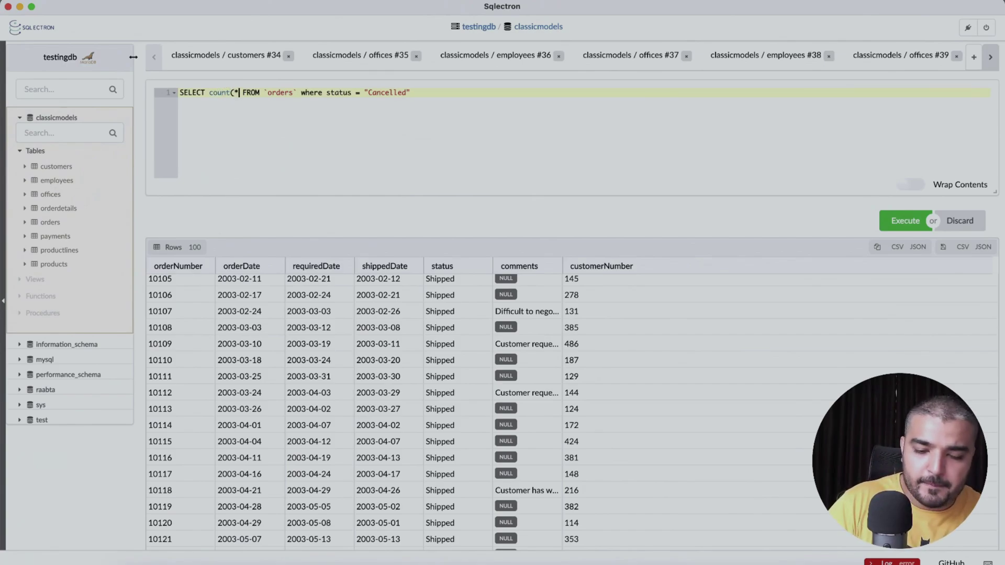
text())
click(895, 221)
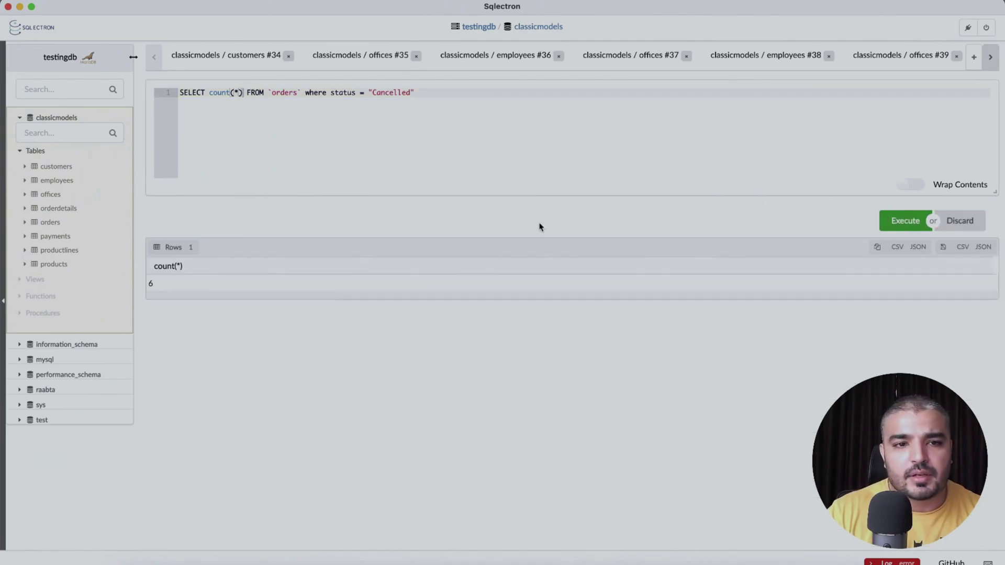
click(697, 564)
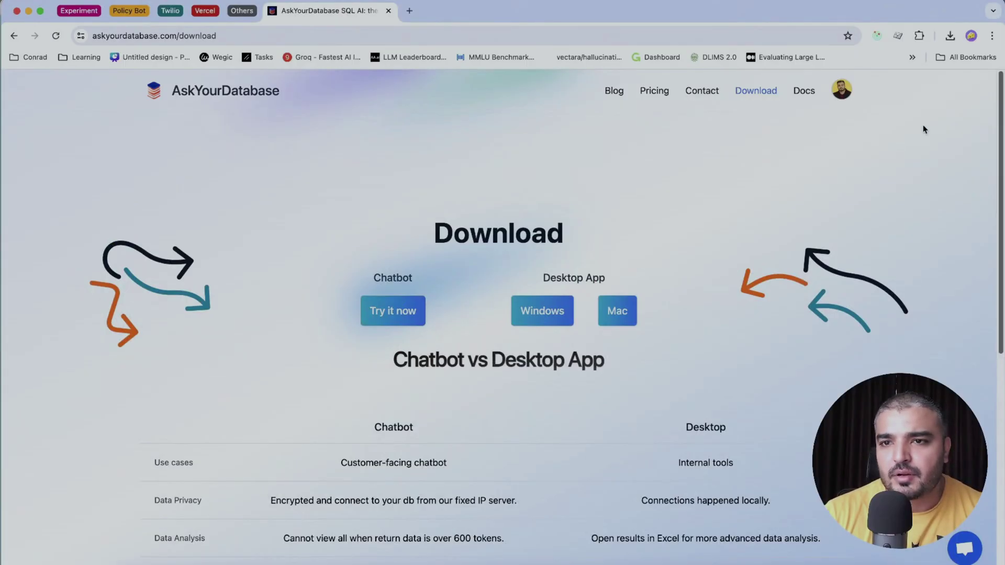
Step: Open the account dashboard on the AskYourDatabase website and view the Analytics and the Billing and Usage pages
click(841, 93)
click(803, 120)
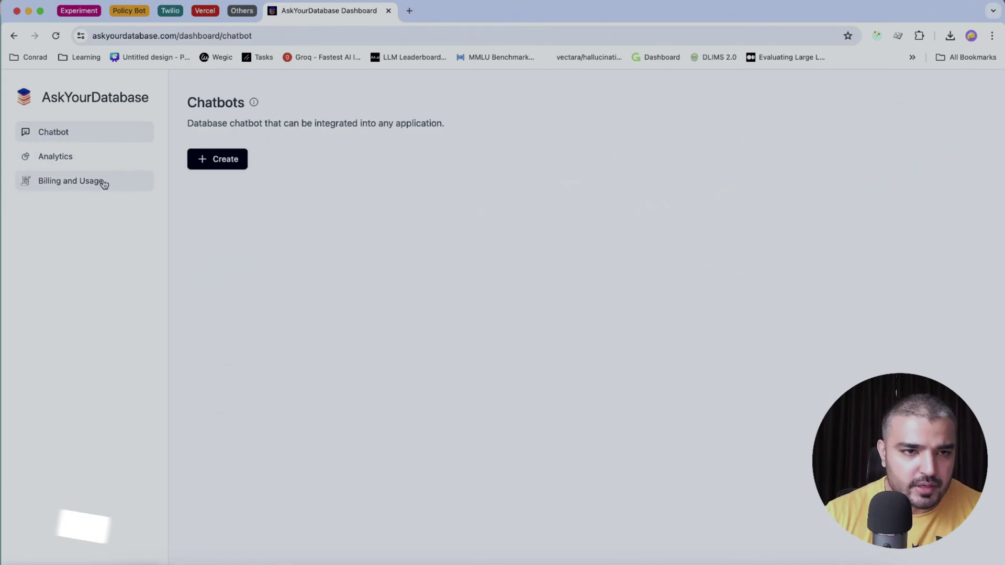
click(95, 166)
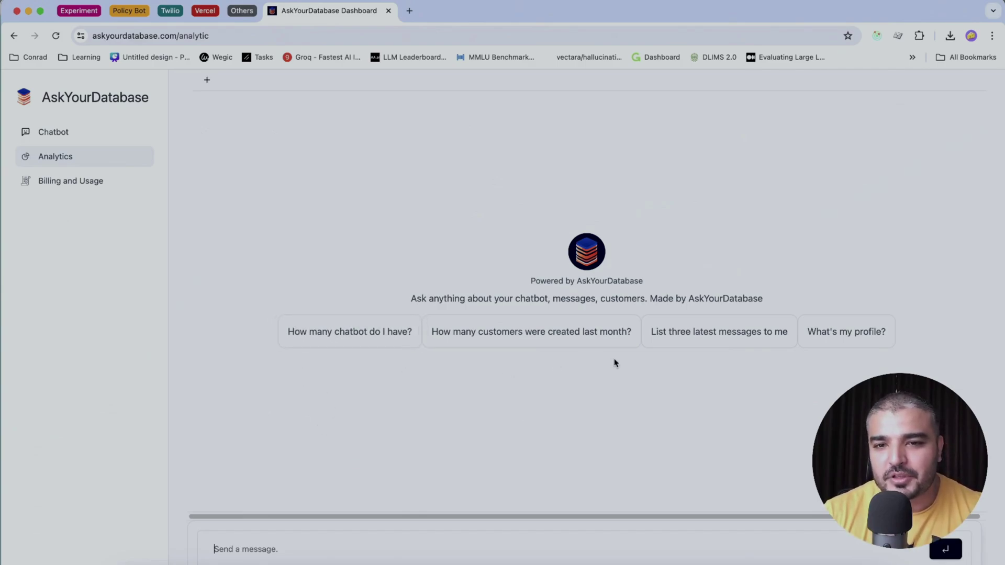
click(104, 189)
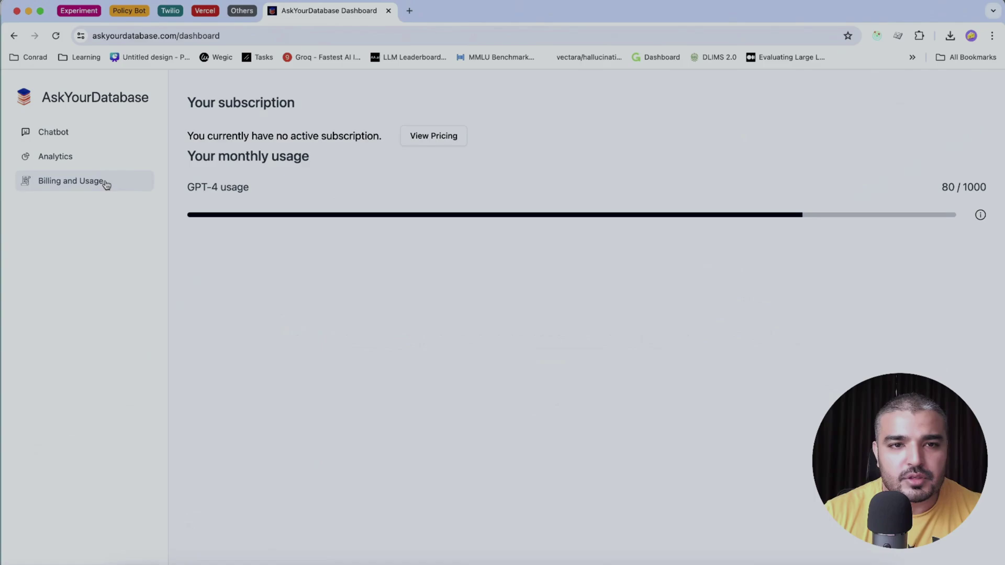
Step: Start creating a new chatbot in the dashboard and name it "Tes bot"
click(109, 139)
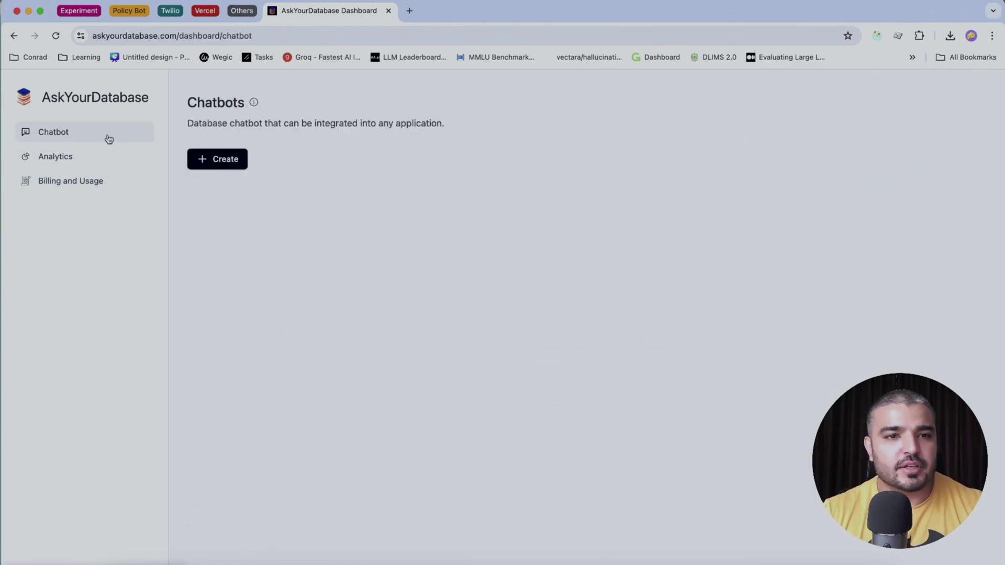
click(231, 168)
click(229, 136)
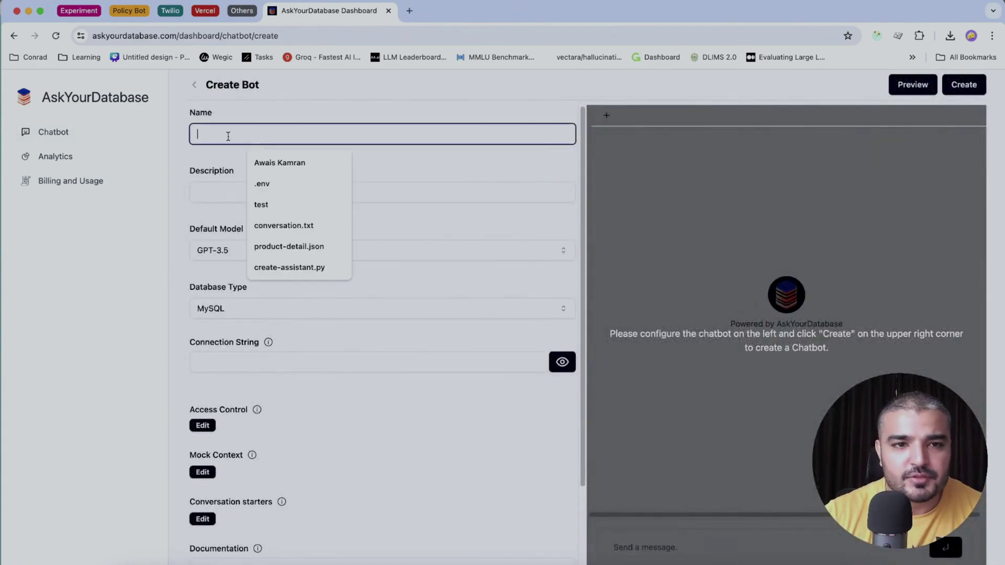
key(Escape)
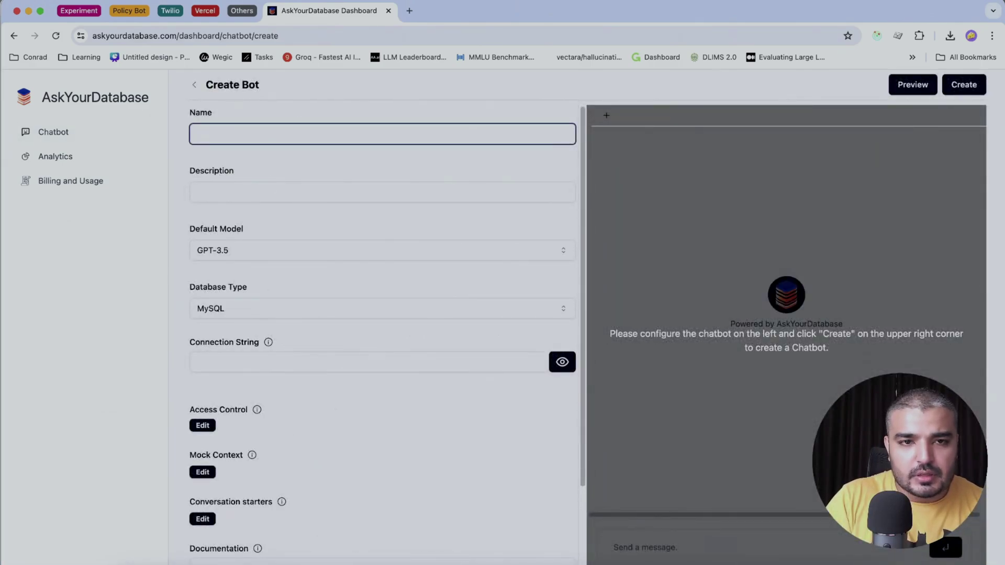
text(Tes bio)
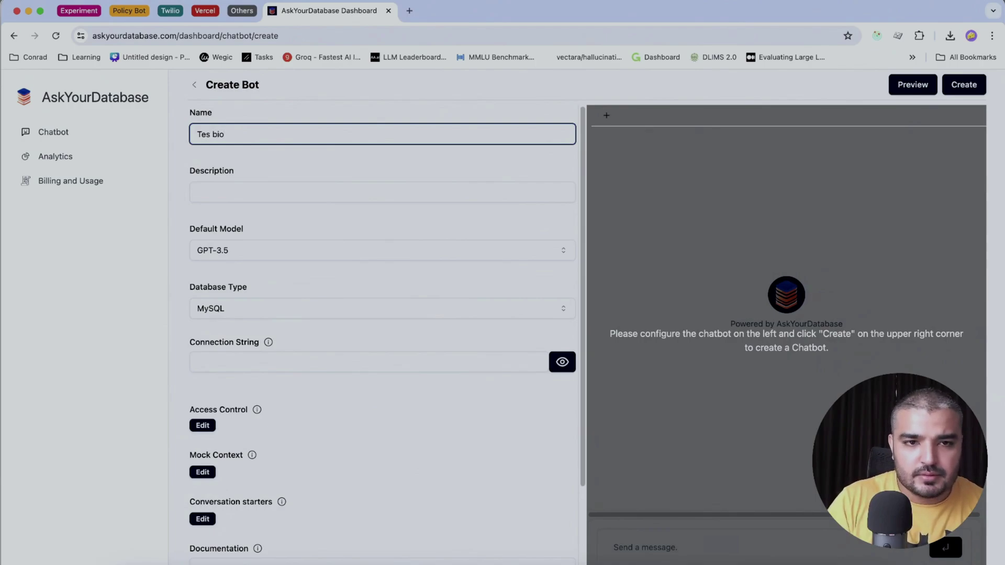
key(BackSpace)
key(BackSpace)
text(ot)
key(Tab)
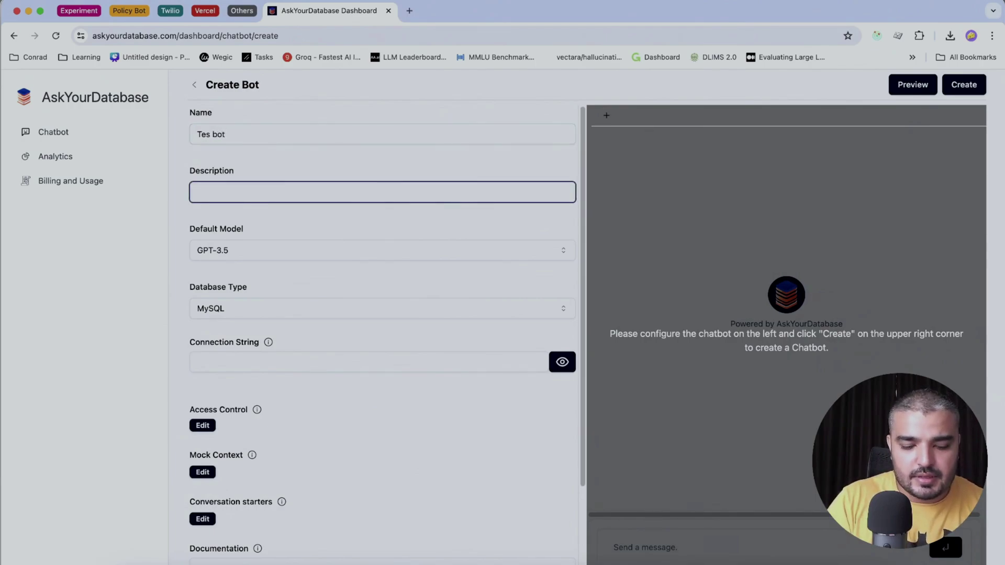
Step: Set the bot's description to "This is a test chatbot" and its default model to GPT-4
text(This is)
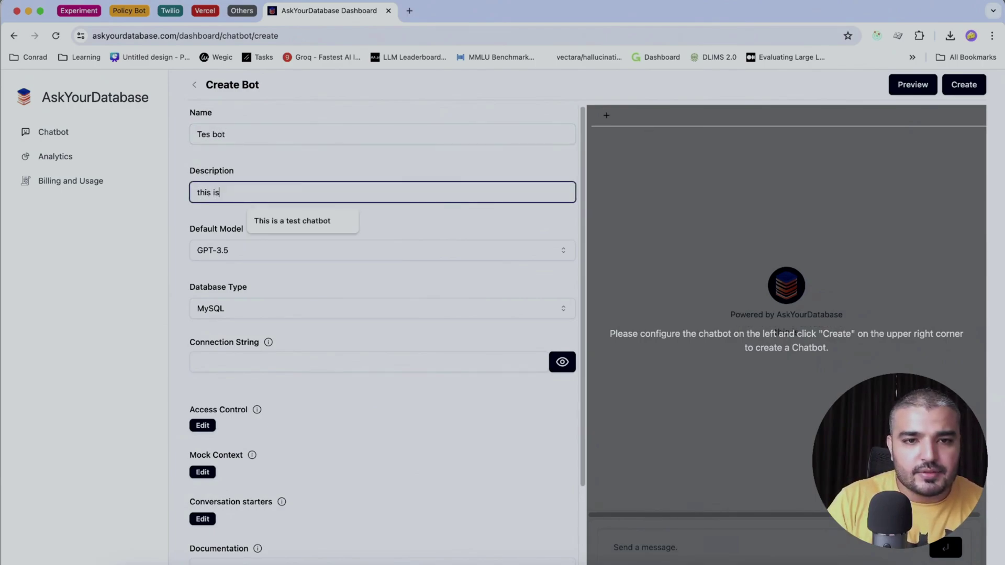
key(Down)
key(Return)
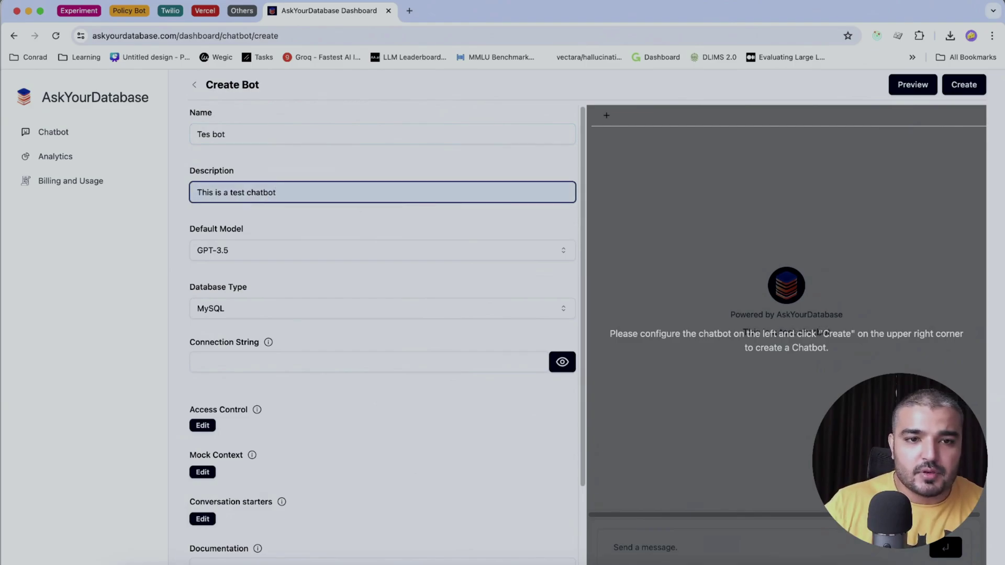
click(242, 260)
click(238, 293)
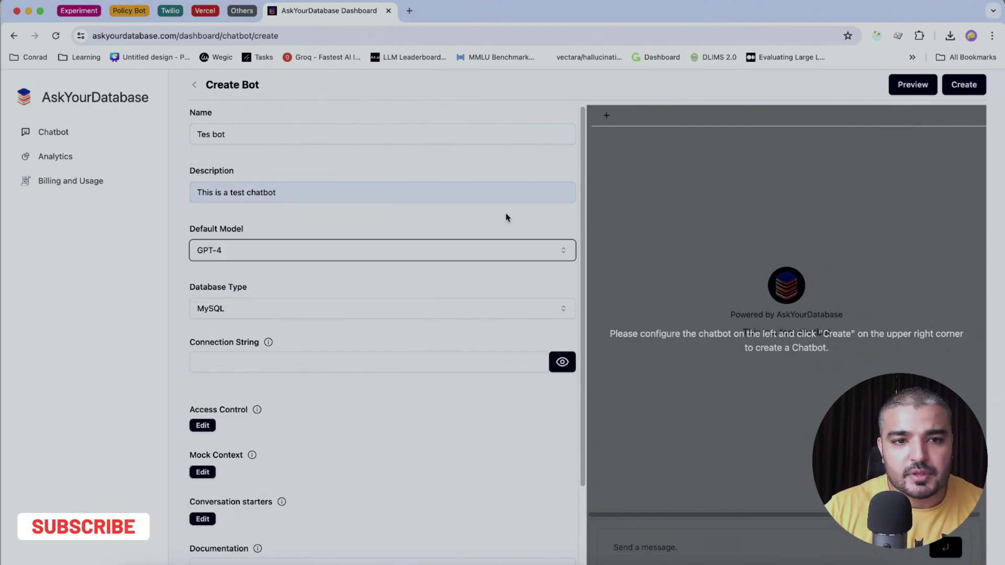
Step: Choose MySQL as the bot's database type and open the connection string for entry
scroll(582, 221, down, 3)
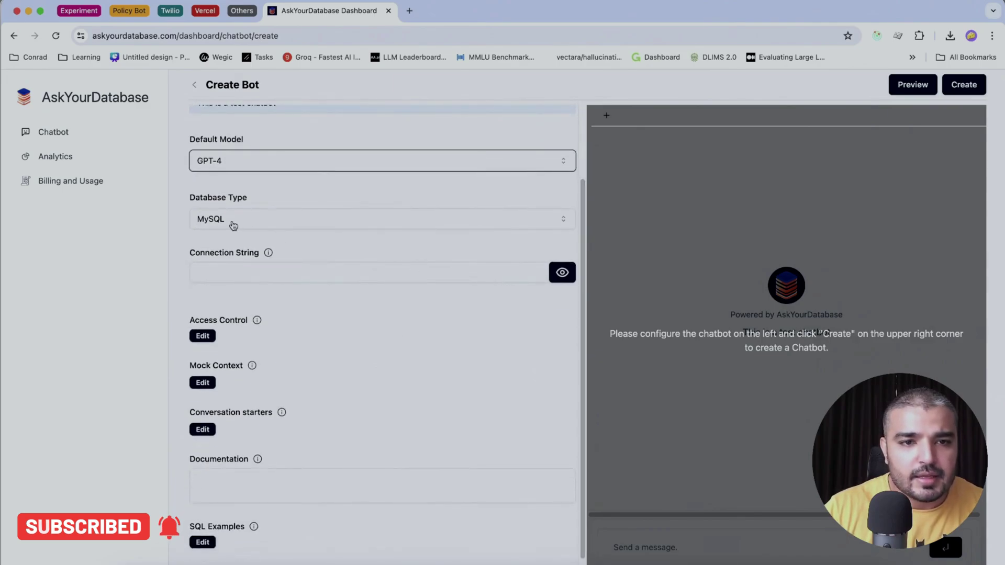
click(232, 222)
click(229, 246)
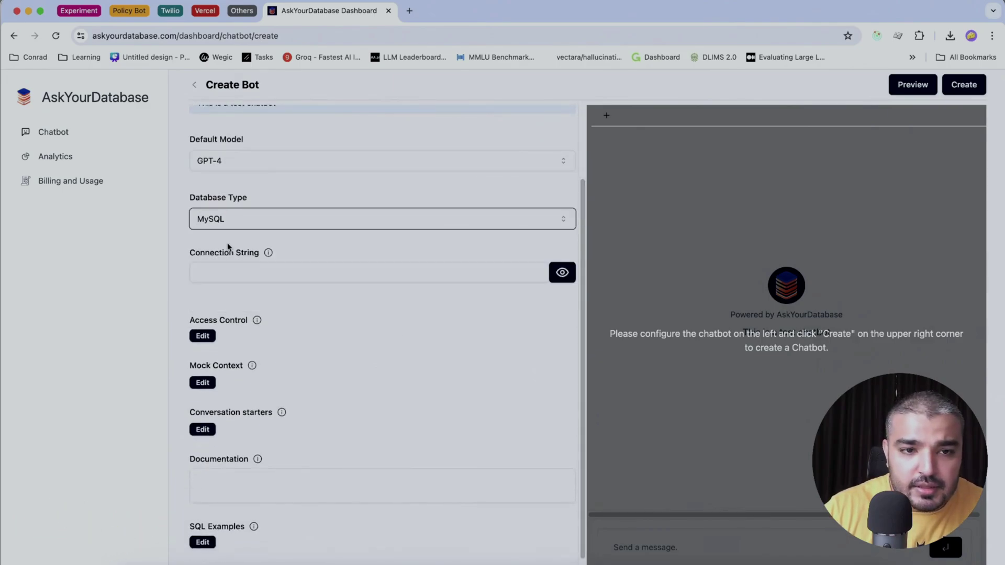
click(287, 270)
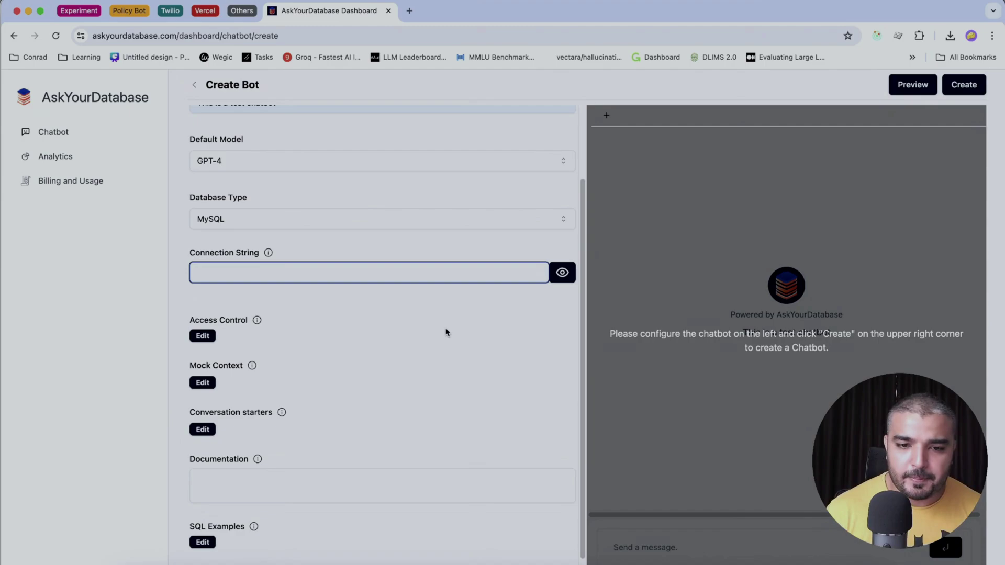
Step: Switch to the Warp terminal and expose the local MySQL port by running ngrok tcp localhost:3306
click(449, 561)
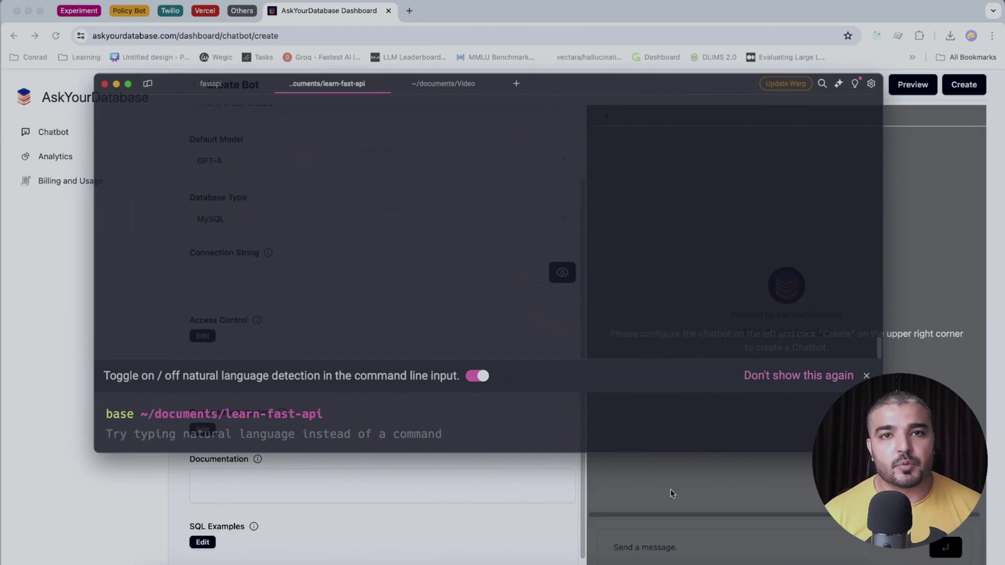
text(ngrok tcp localhost:3306)
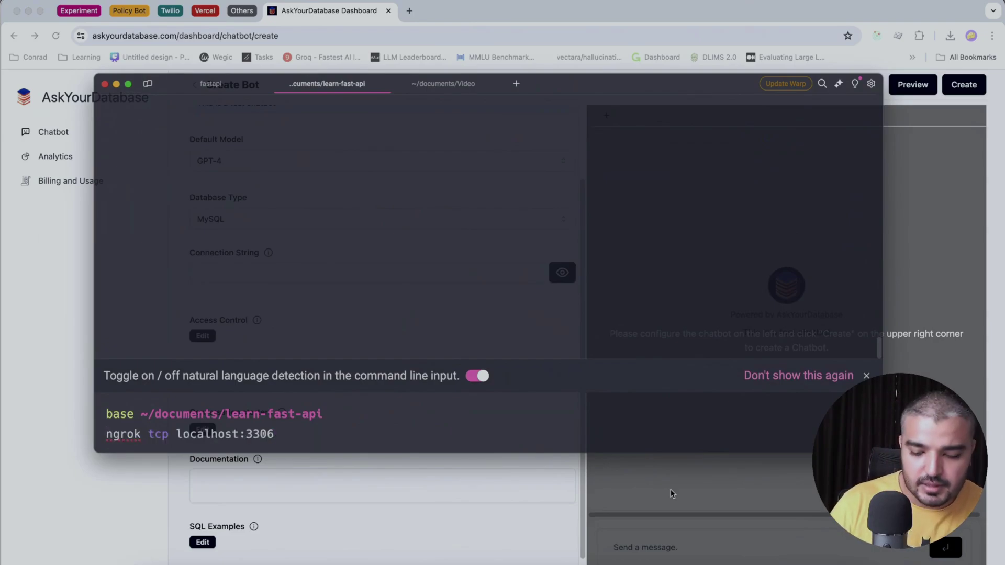
key(Return)
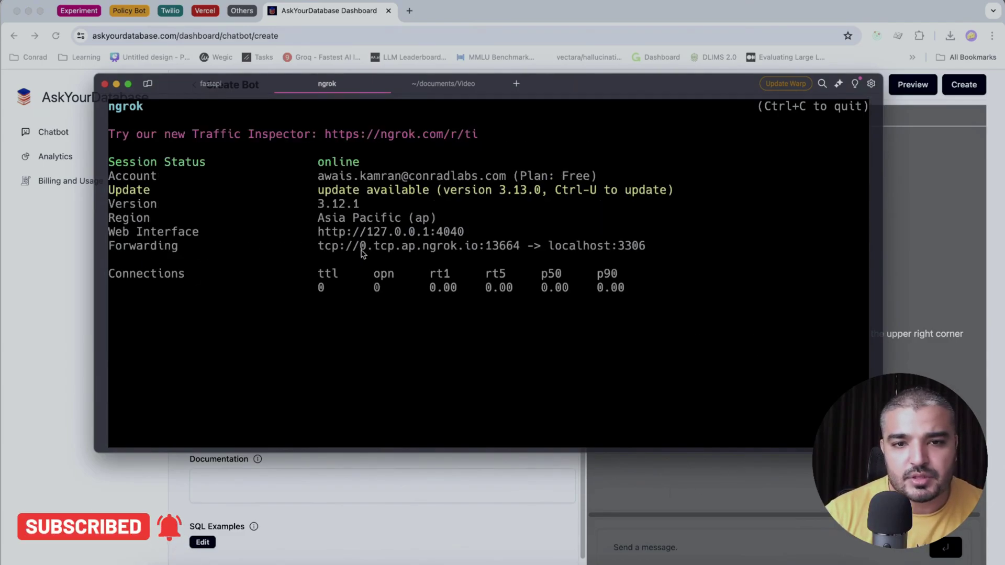
Step: Copy the ngrok forwarding host and port 0.tcp.ap.ngrok.io:13664 from the terminal for the bot's connection string
drag(360, 251, 491, 251)
double_click(492, 253)
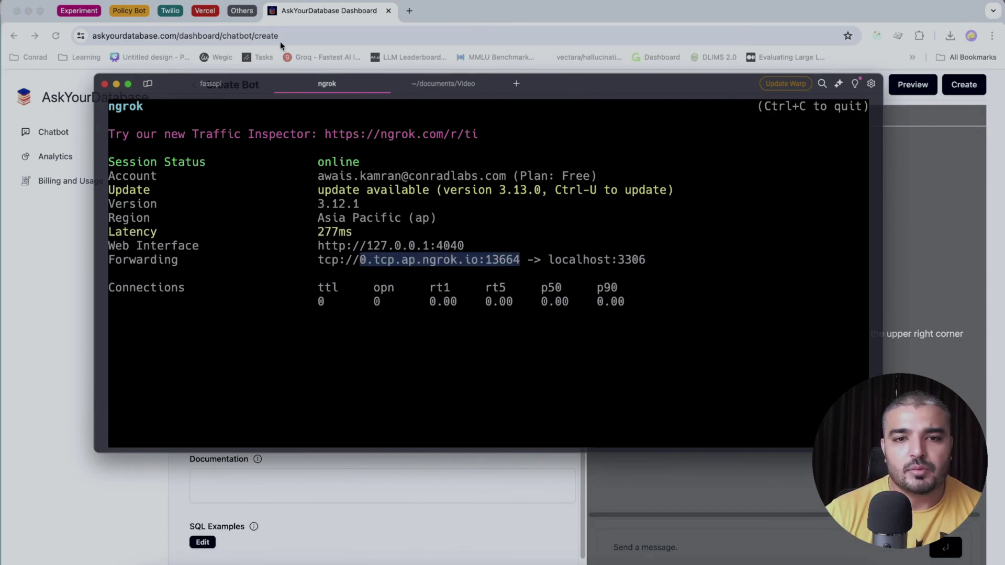
click(500, 262)
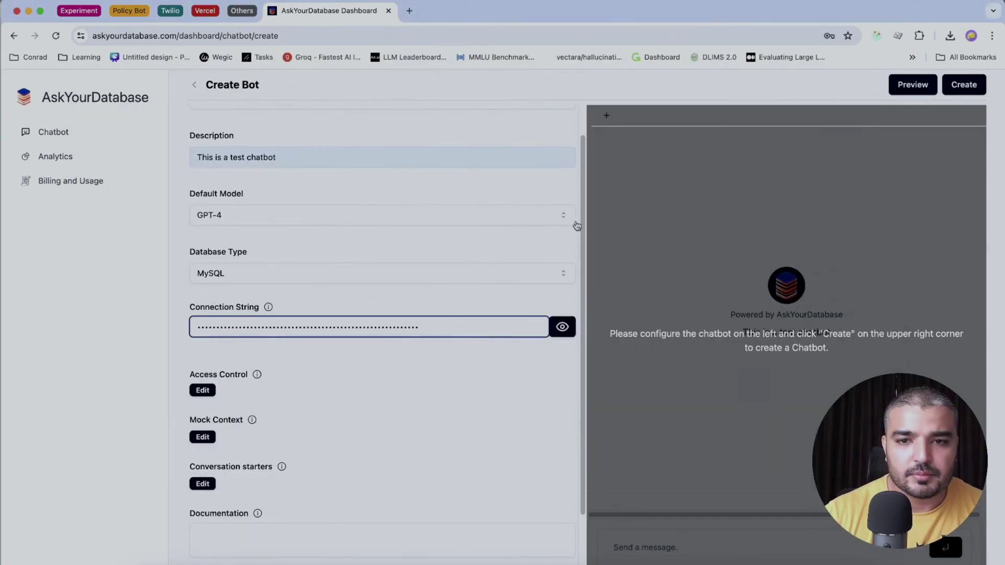
Step: Look over the bot's remaining optional settings and create the chatbot
drag(584, 230, 580, 292)
mouse_move(259, 307)
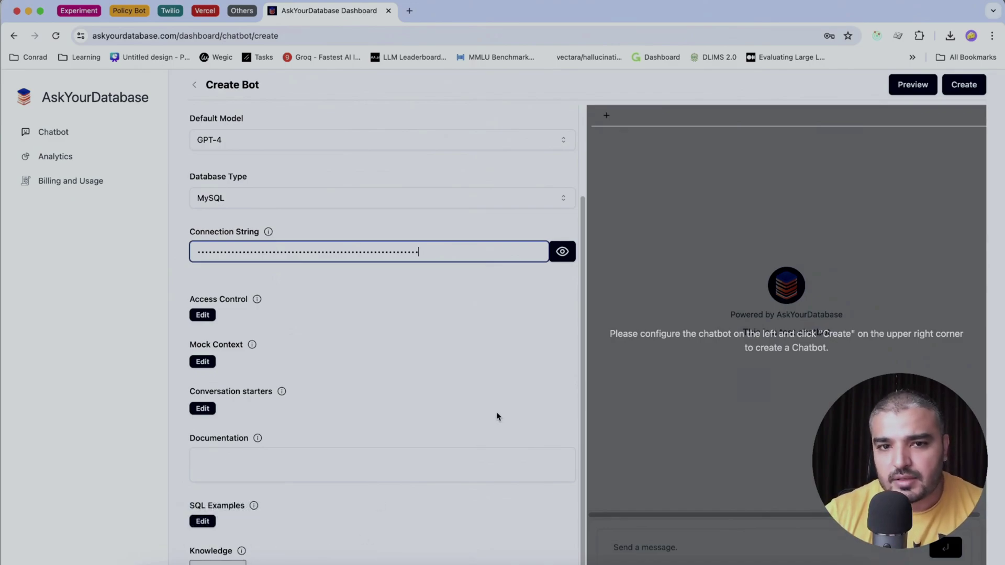
drag(579, 358, 581, 229)
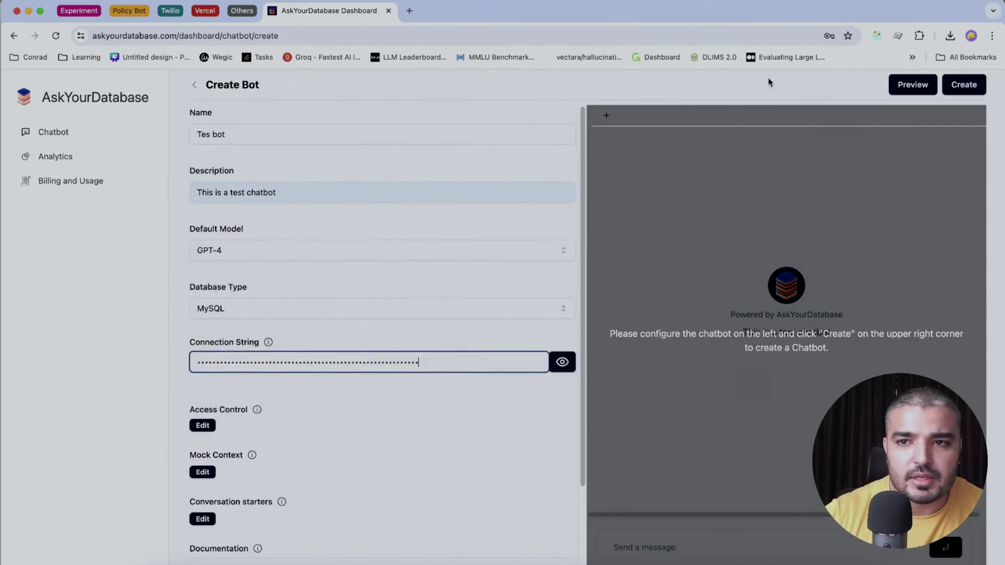
click(958, 88)
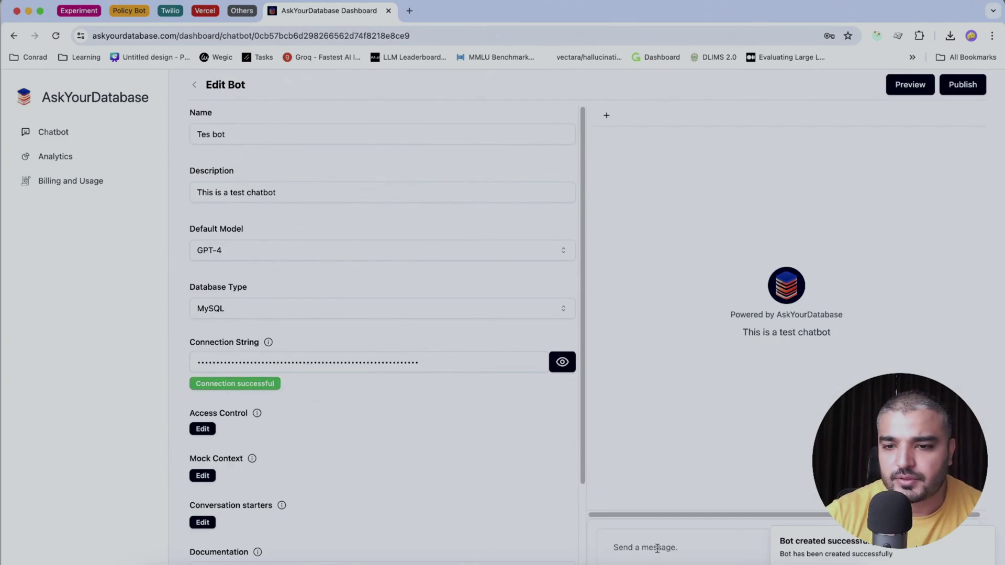
Step: Ask the new bot in its chat preview "what is the total count of customers"
click(763, 548)
text(what i)
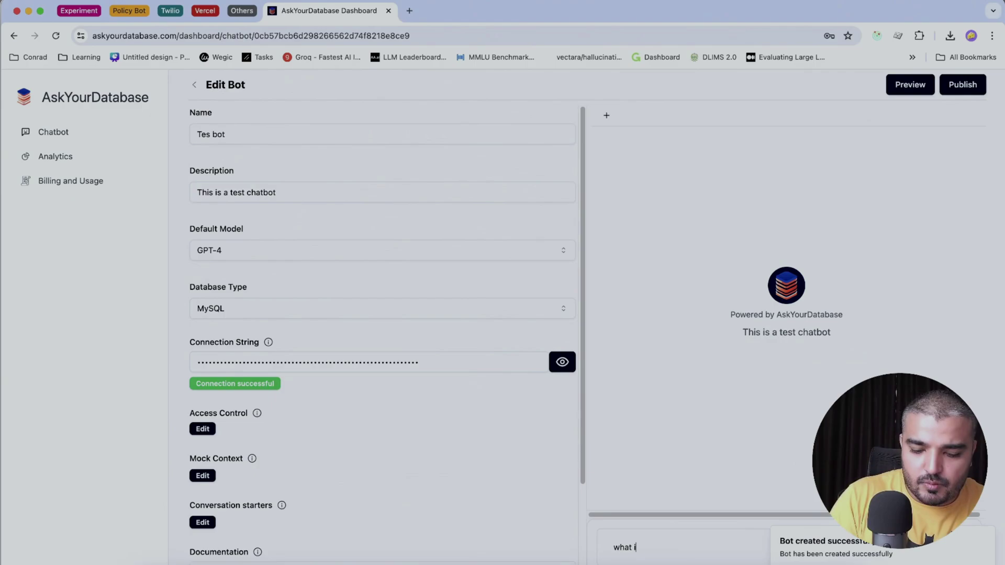
text(s the total )
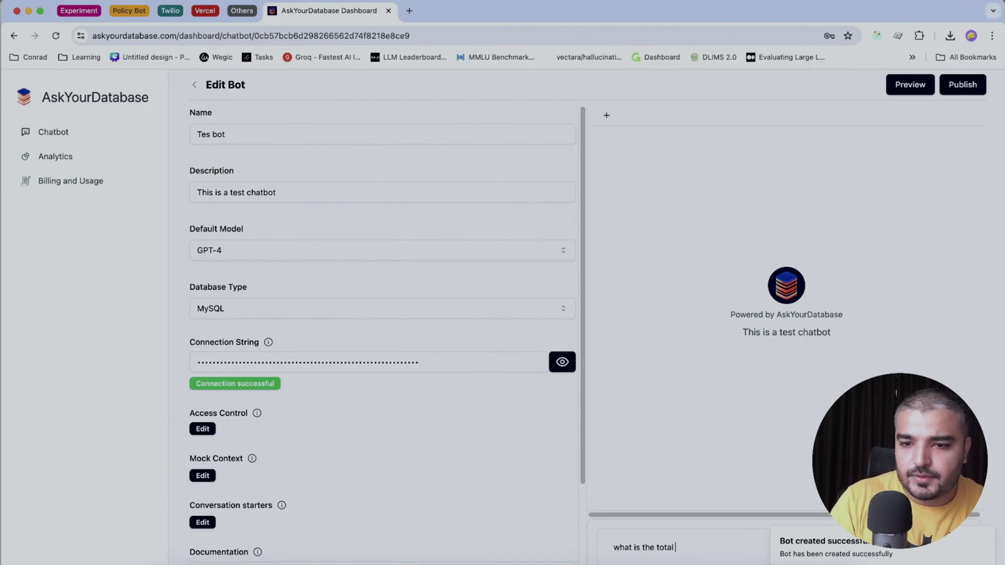
text(count of )
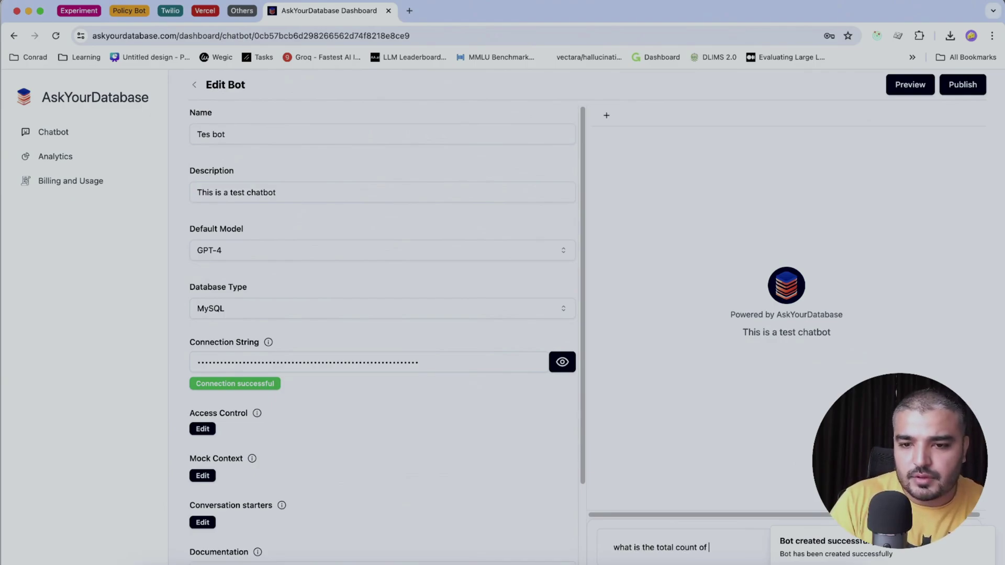
text(customers)
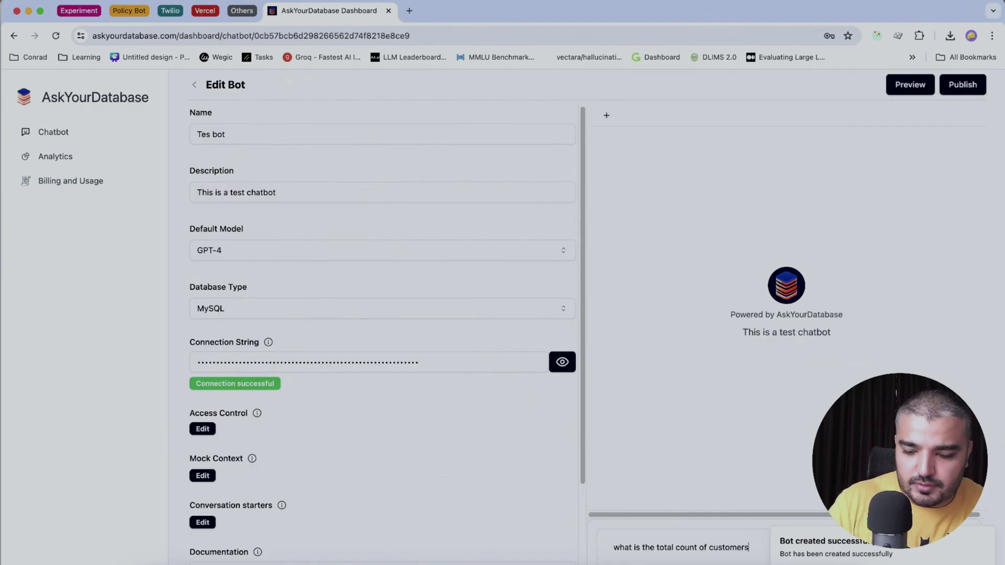
key(Return)
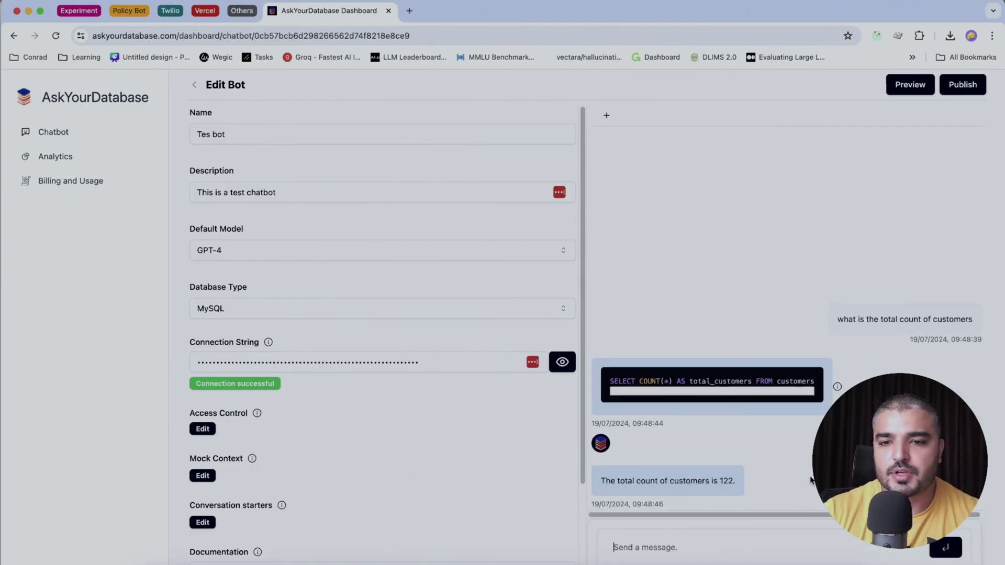
Step: Open the integration guide for Tes bot and examine the Step 1 session request and its example response URL
click(197, 86)
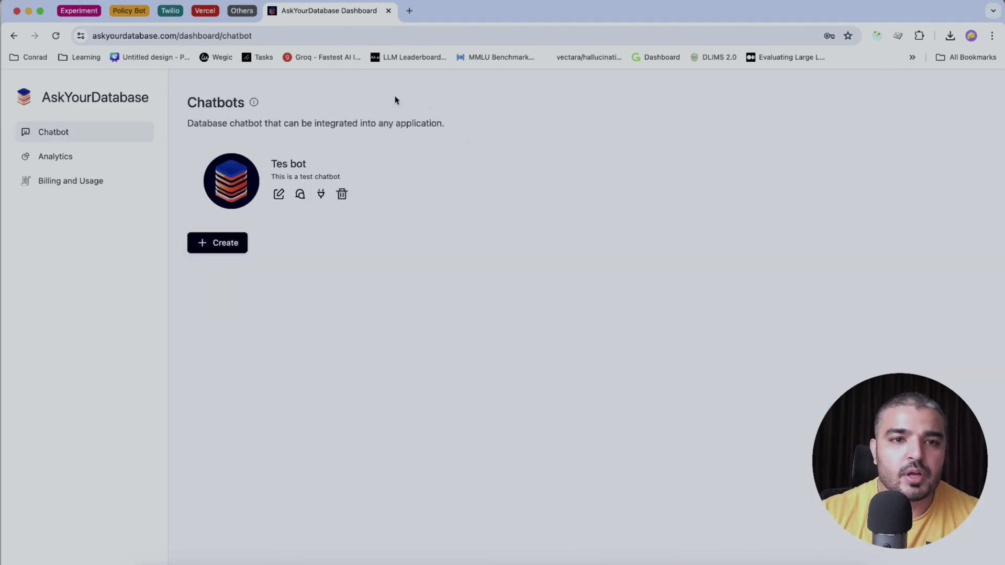
click(321, 195)
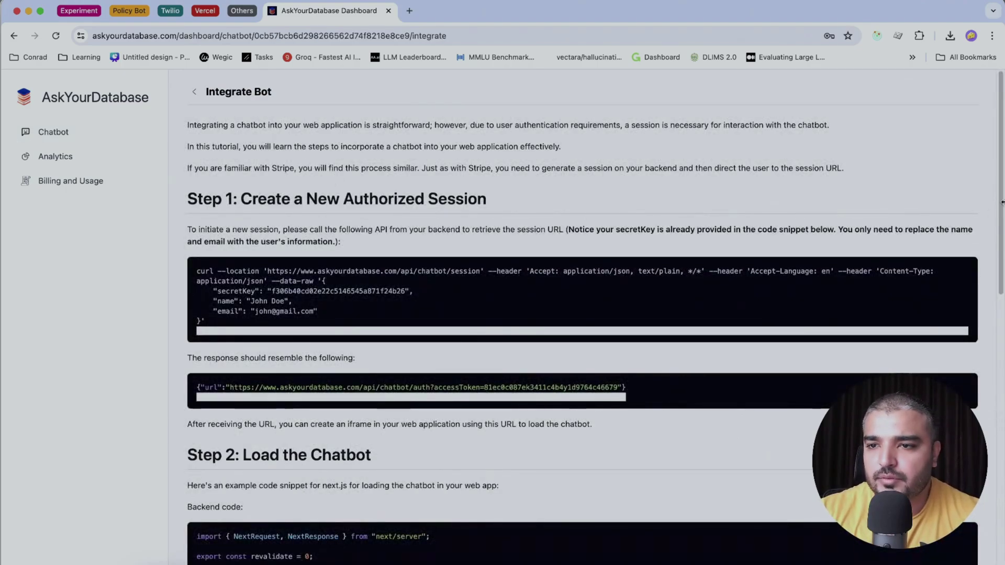
mouse_move(1001, 205)
mouse_down()
mouse_move(982, 419)
mouse_move(996, 200)
mouse_up()
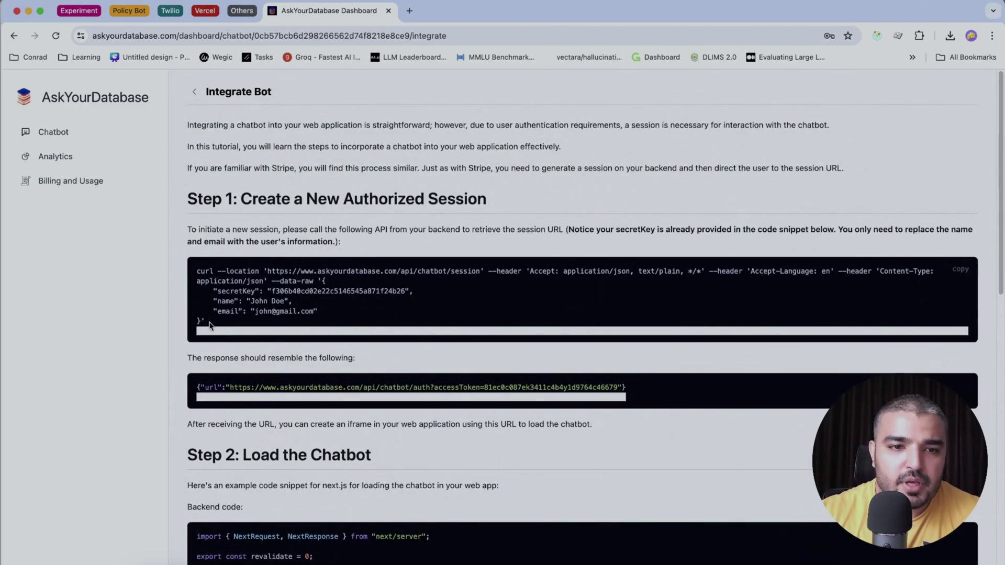
drag(208, 322, 198, 272)
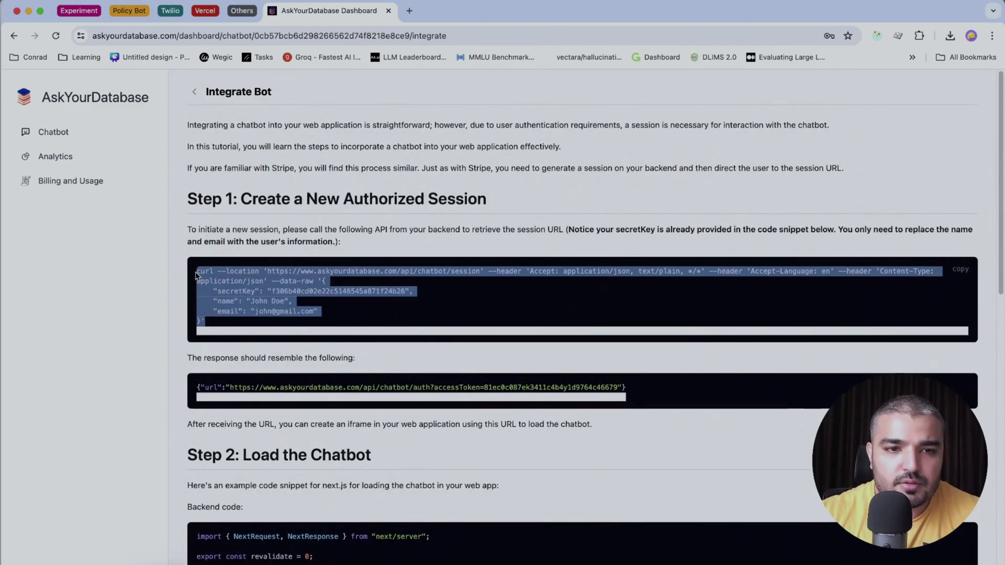
drag(1002, 202, 1002, 243)
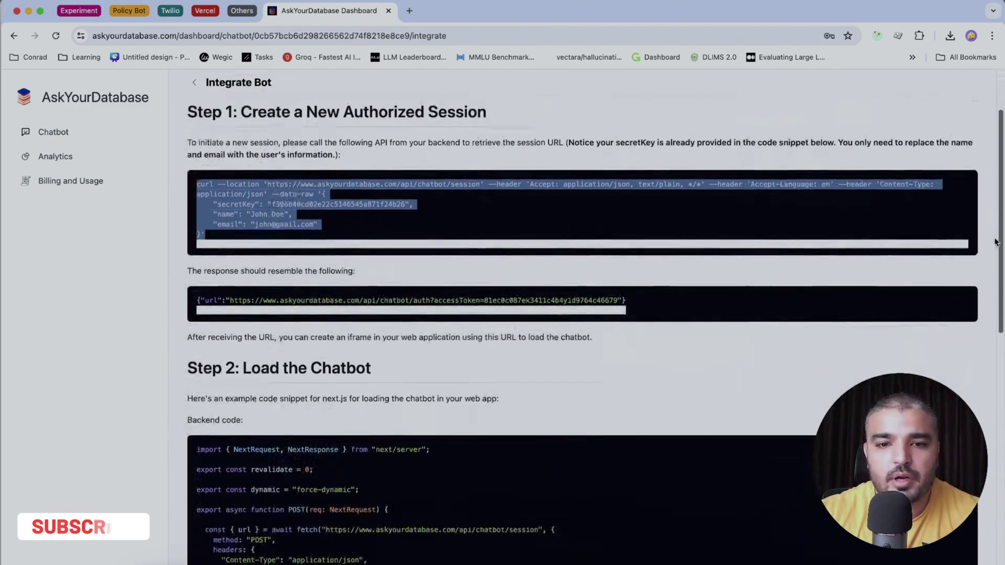
drag(621, 296, 230, 296)
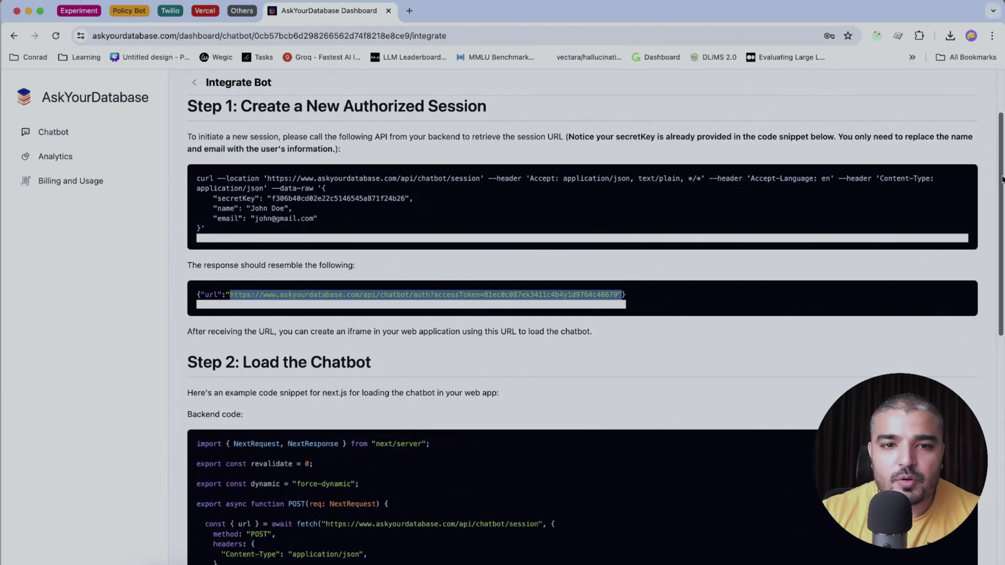
Step: Examine the Step 2 backend code, comparing its session call and secretKey, name and email fields with the Step 1 request
drag(1001, 180, 998, 267)
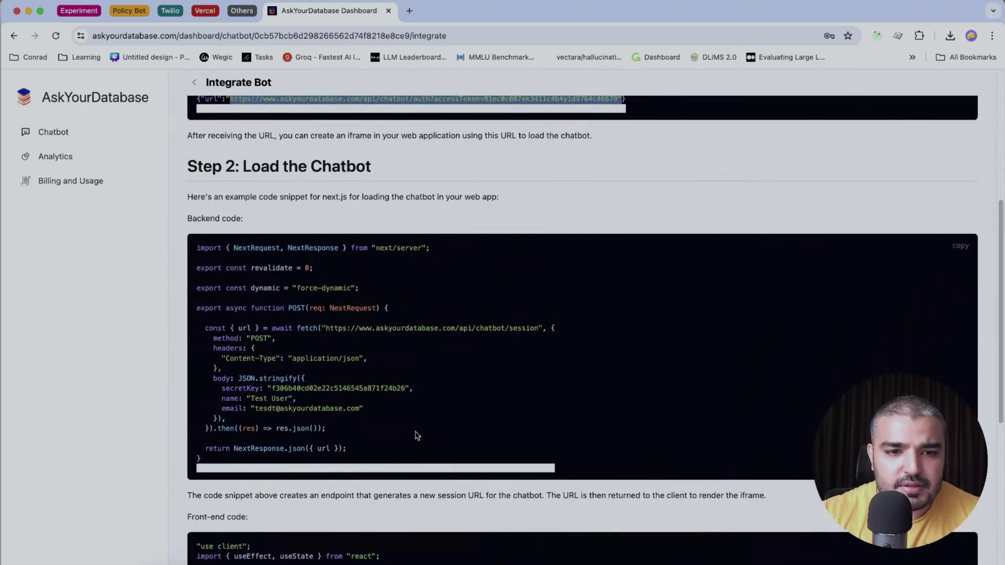
click(275, 330)
drag(275, 330, 560, 331)
click(518, 330)
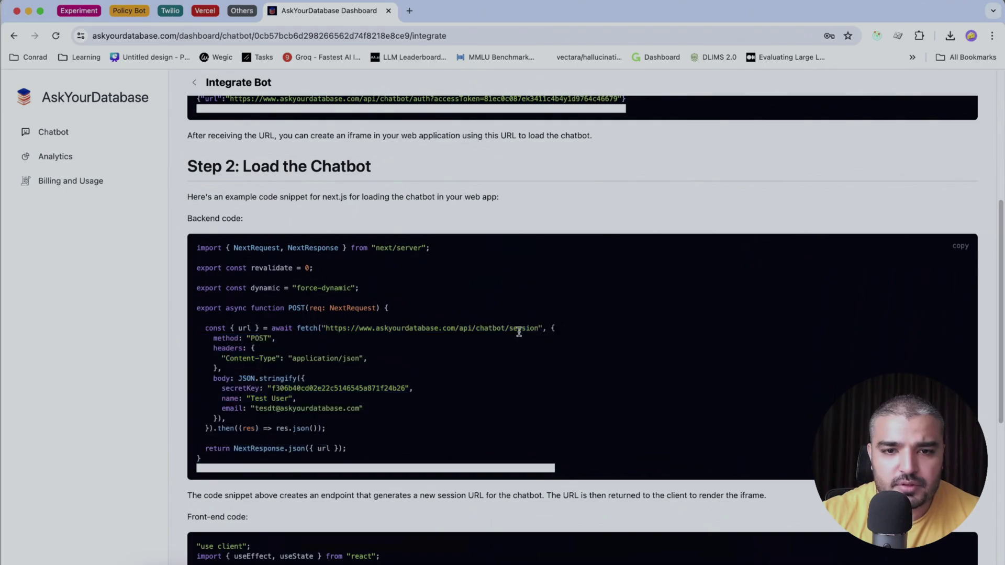
scroll(1001, 327, up, 3)
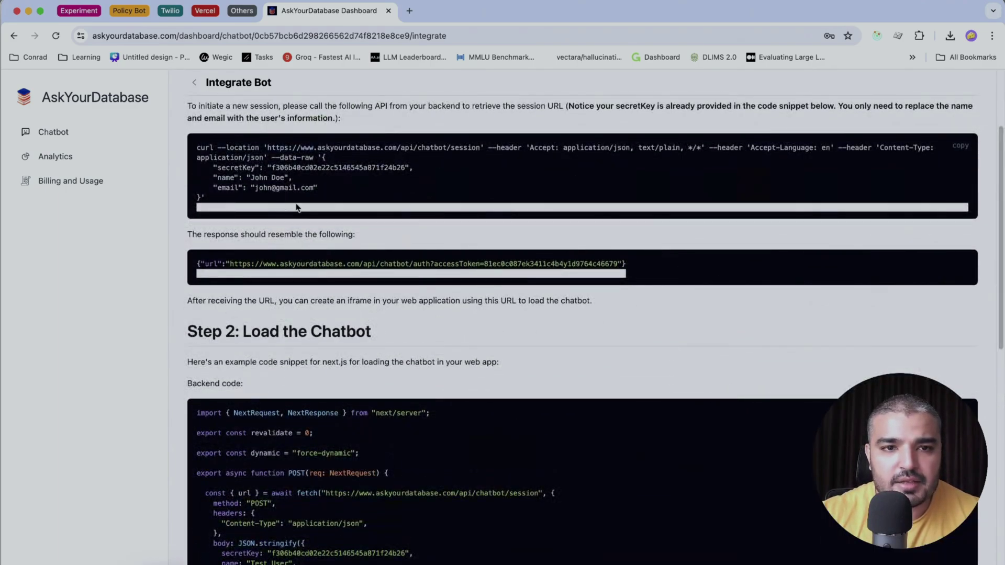
scroll(1000, 149, down, 3)
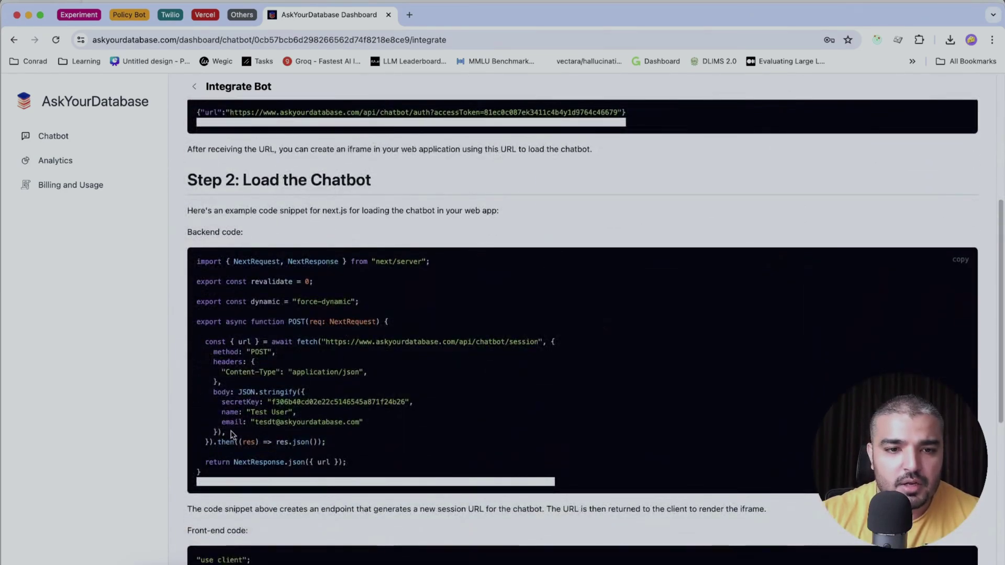
drag(365, 423, 199, 401)
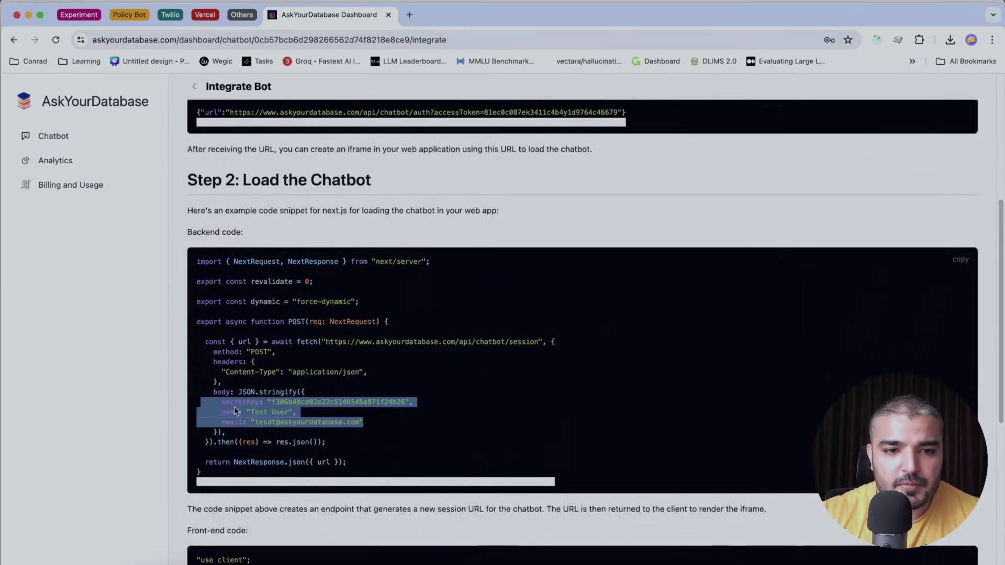
click(329, 403)
double_click(329, 403)
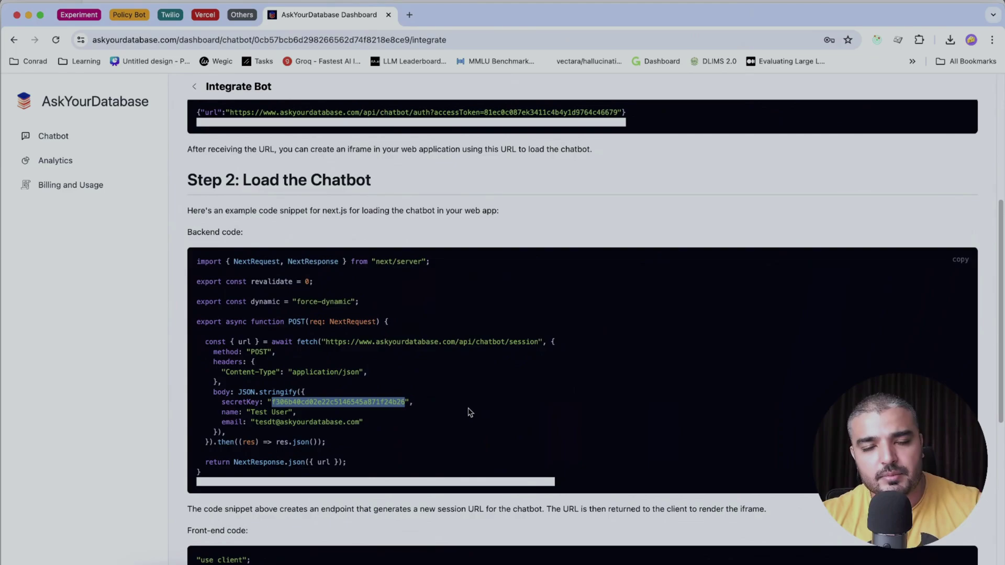
Step: Examine the front-end code: the /api/ayd fetch, the setIframeUrl call and the iframe that renders the chatbot
drag(1002, 257, 982, 404)
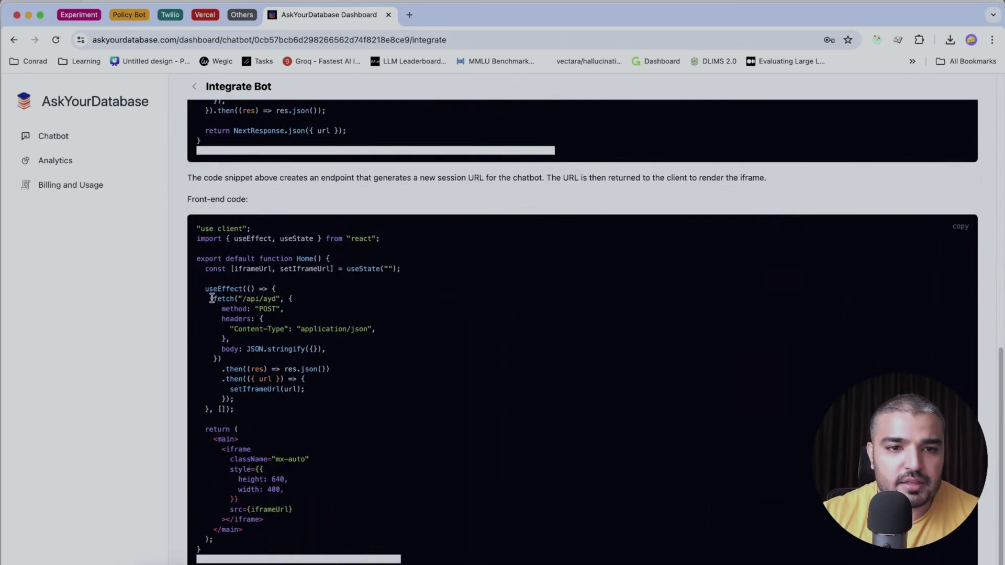
drag(211, 298, 343, 406)
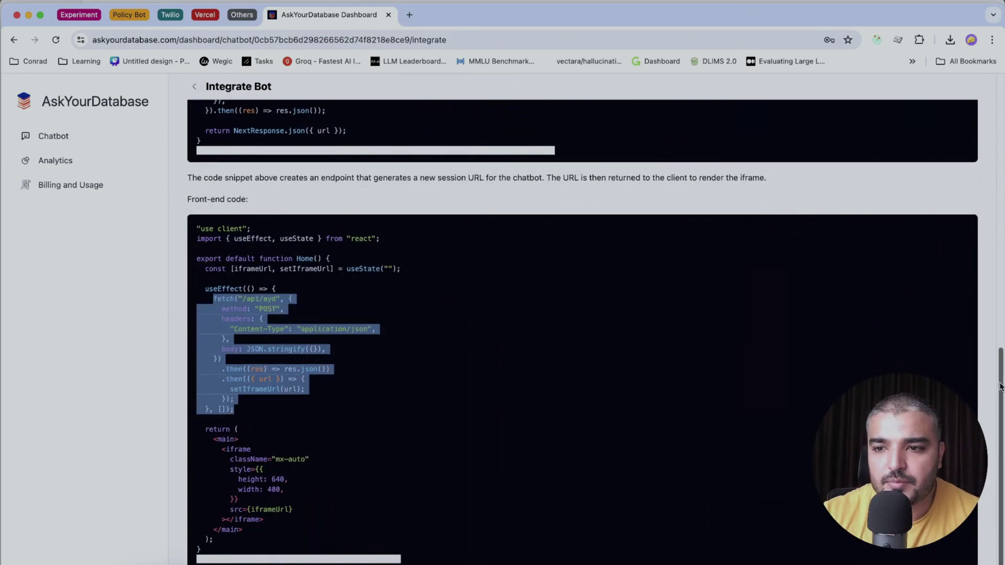
mouse_move(1001, 388)
mouse_down()
mouse_move(1001, 204)
mouse_move(1001, 397)
mouse_up()
click(401, 326)
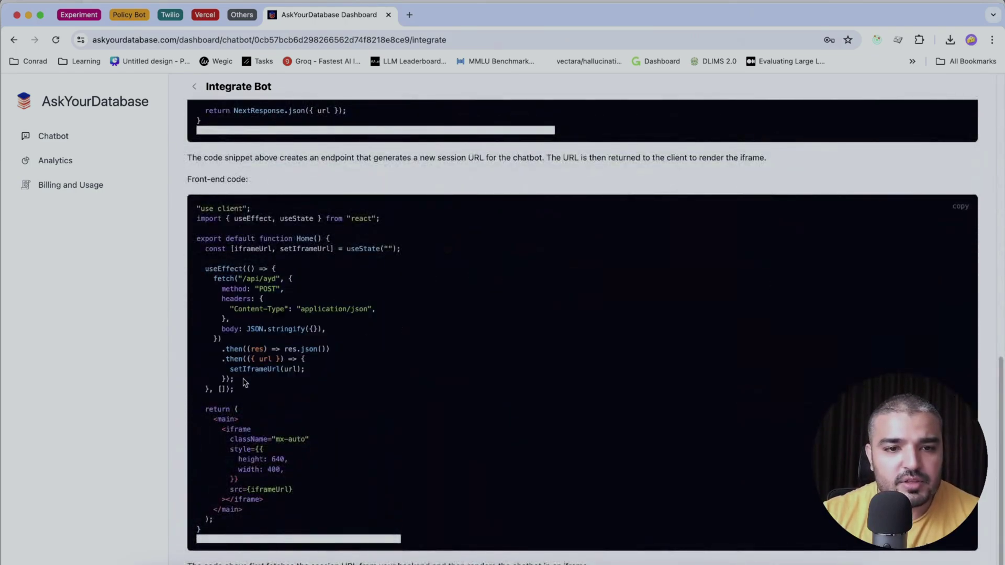
drag(226, 369, 337, 371)
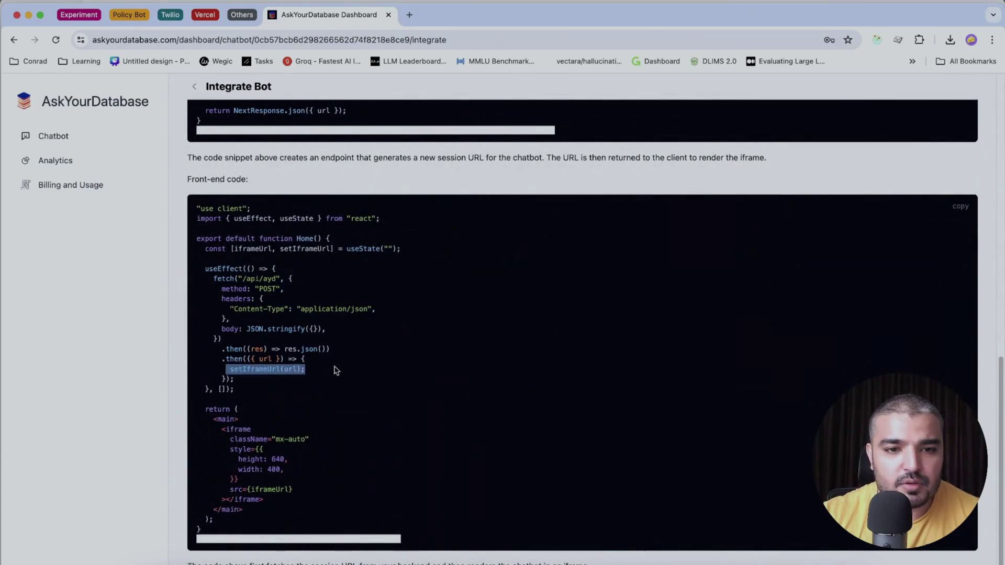
click(340, 370)
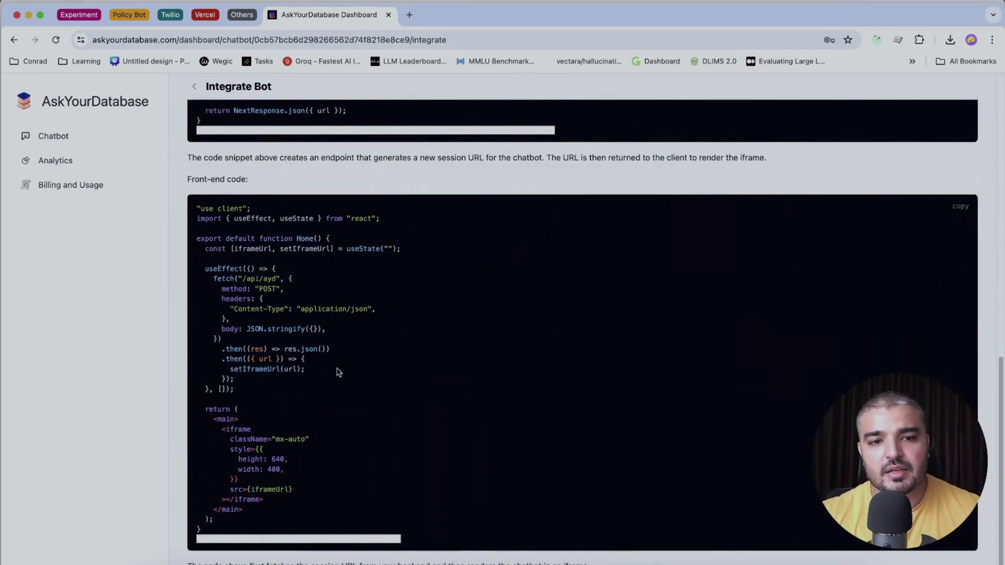
drag(270, 502, 206, 432)
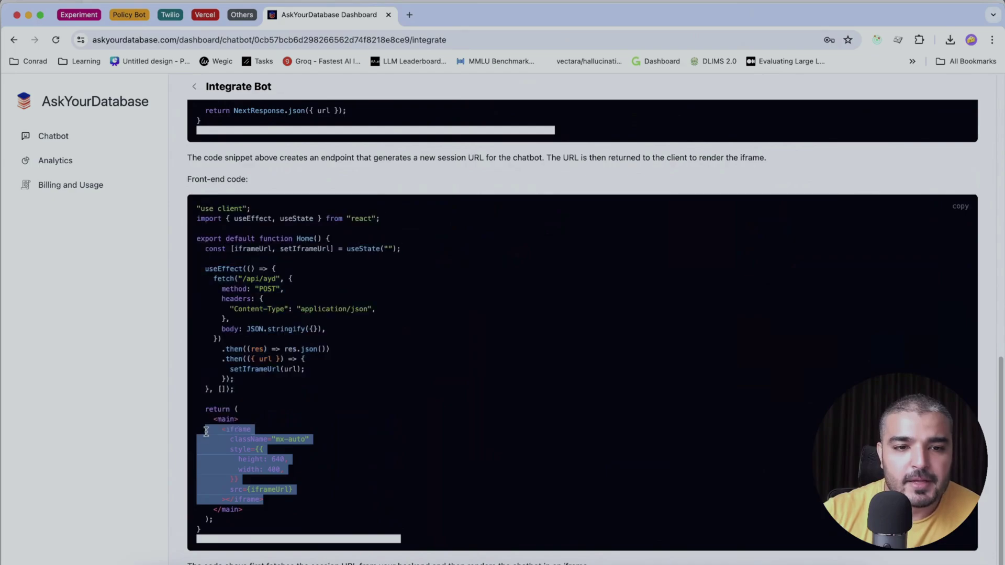
click(339, 422)
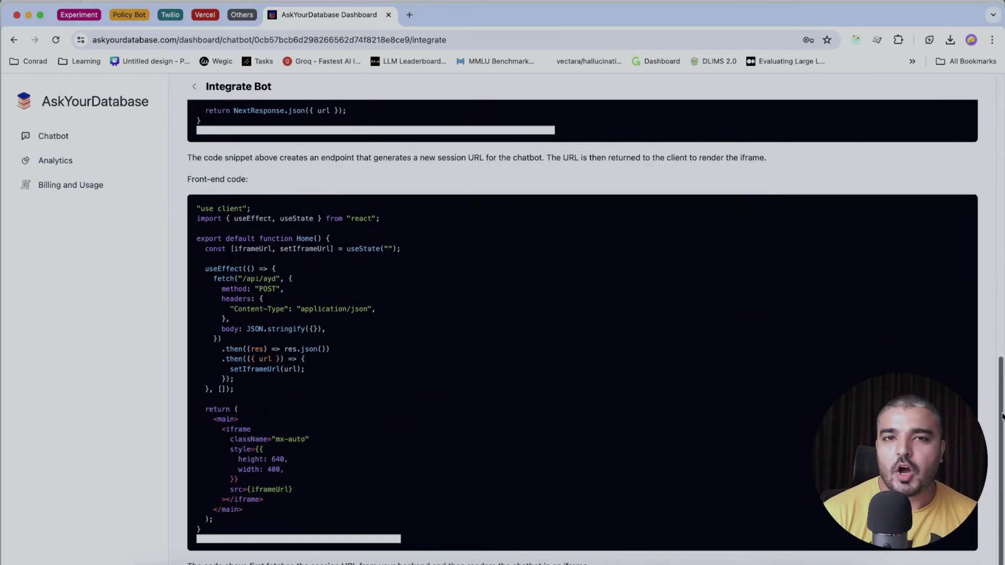